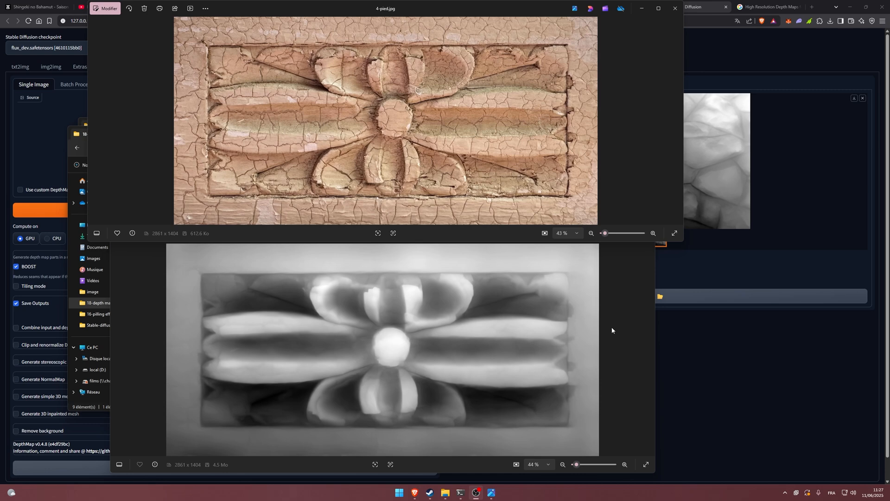
- Switch to the Stable Diffusion page and view the generated stone wall depth map at full size
click(700, 7)
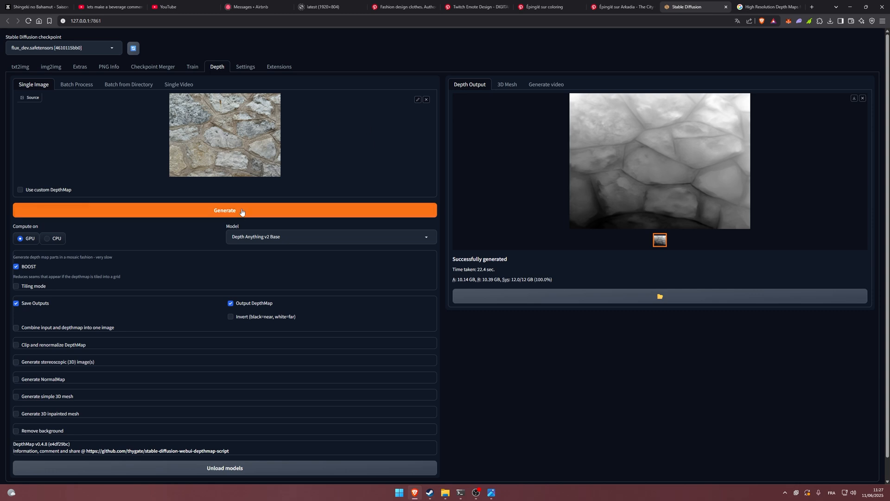
click(620, 198)
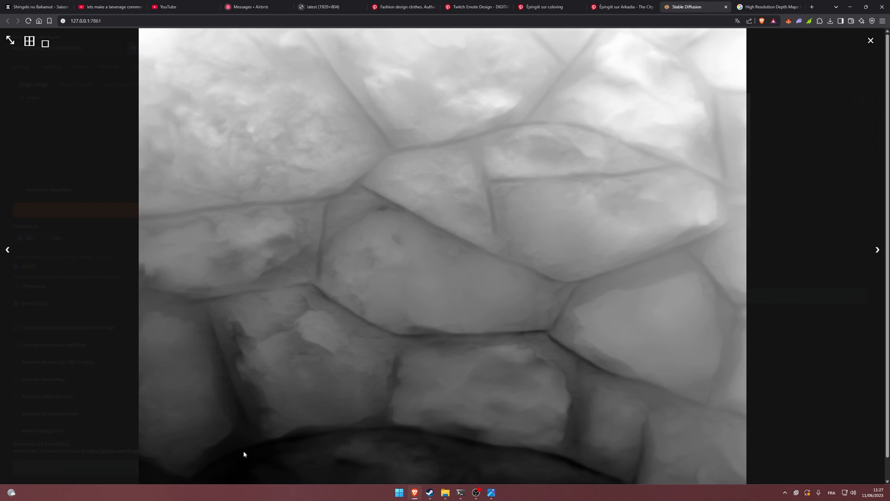
click(802, 266)
click(379, 481)
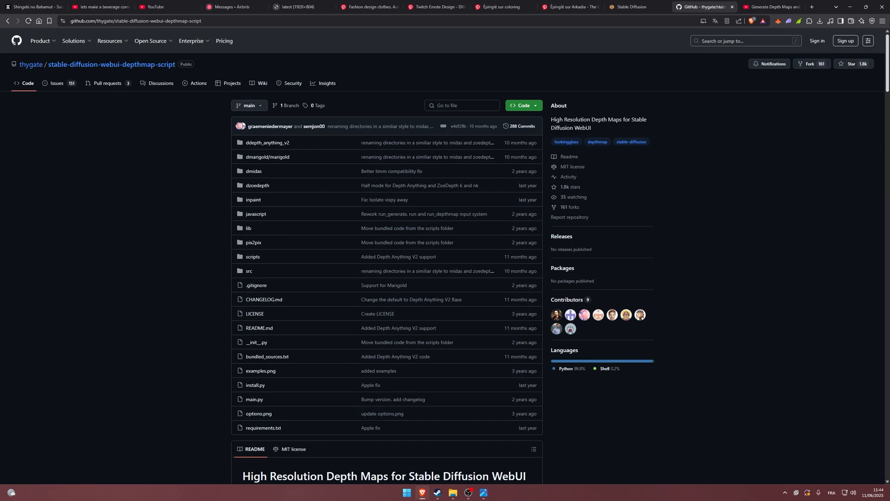
- Select the stable-diffusion-webui-depthmap-script repository address and paste the clipboard text as the git repository URL for installing an extension in Stable Diffusion
click(107, 22)
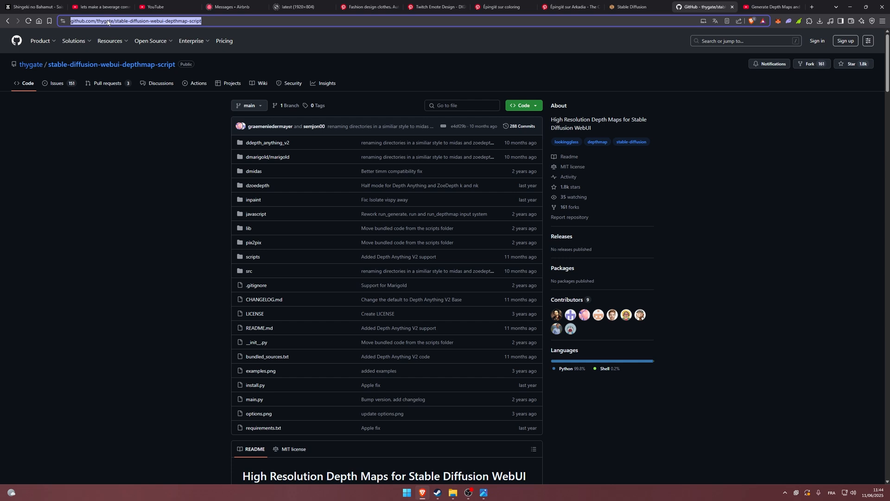
click(644, 8)
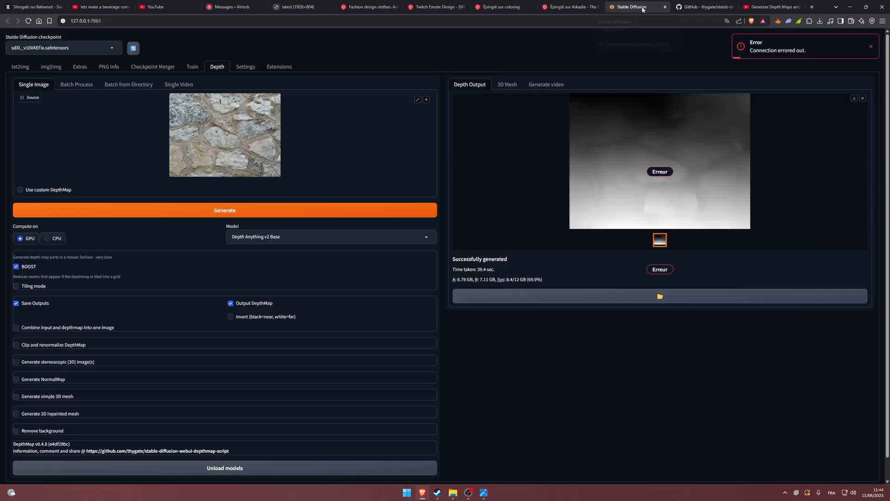
click(282, 69)
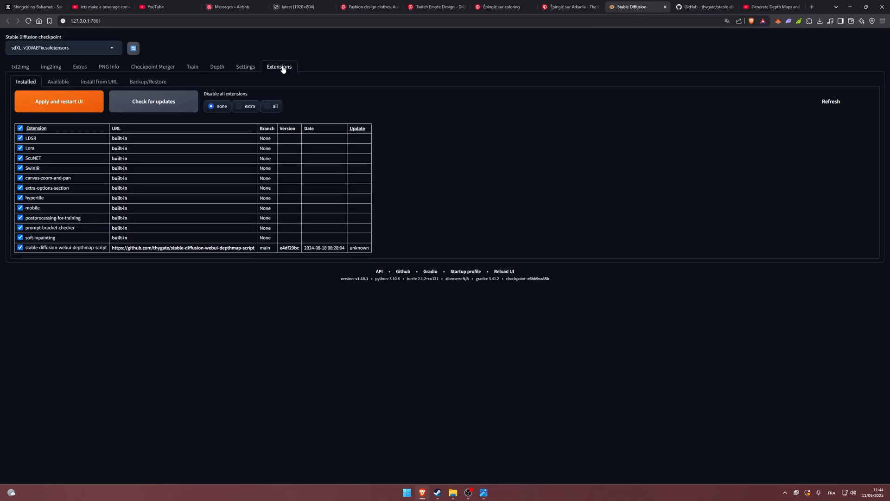
click(96, 83)
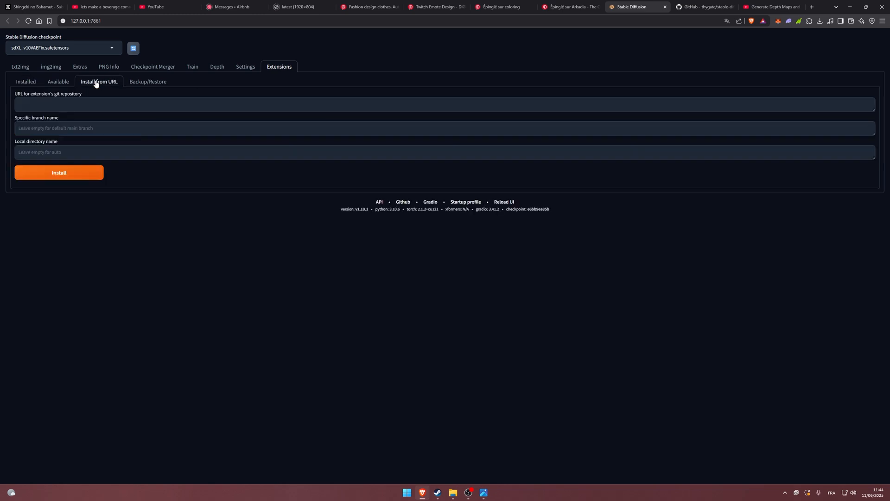
click(50, 106)
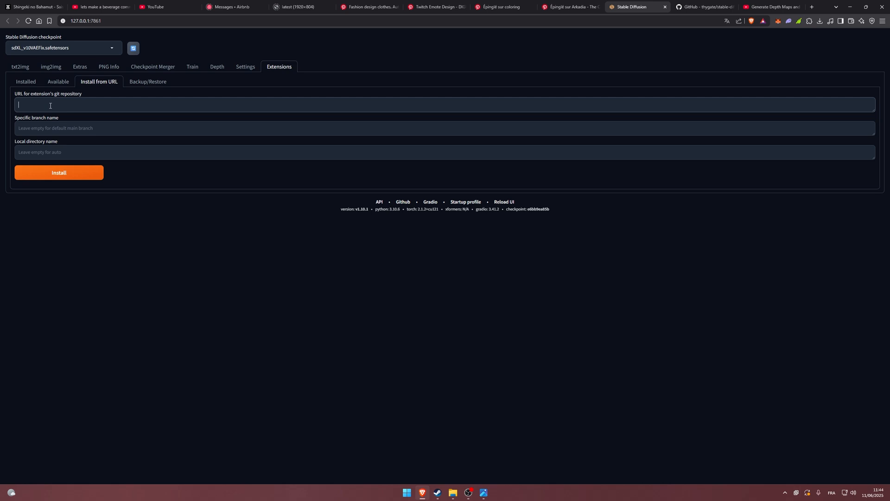
text(A woman with wavy dark brown hair, wearing an off-shoulder oversized brown knit sweater. She gazes softly toward the camera, slightly tilting her head, with her right hand gently brushing her hair. The lighting is warm, creating a cozy atmosphere.)
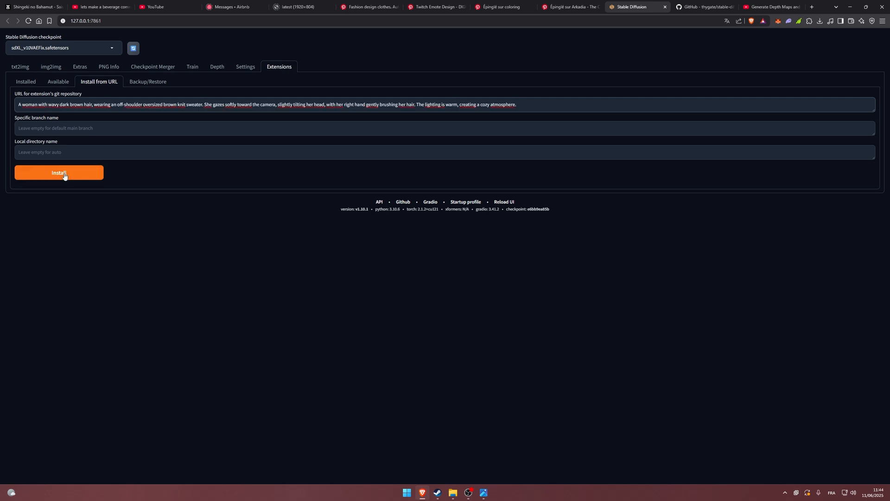
- Review the installed extensions and the txt2img page, and return to the single-image Depth generator
click(28, 83)
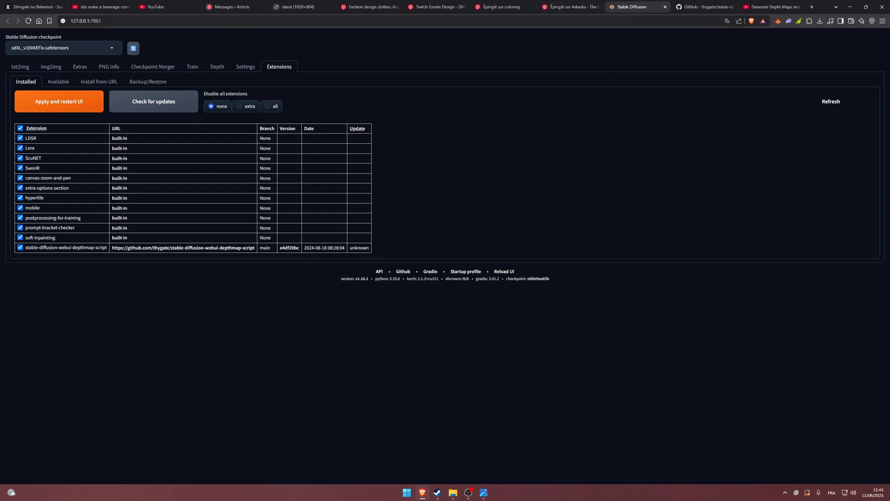
click(21, 69)
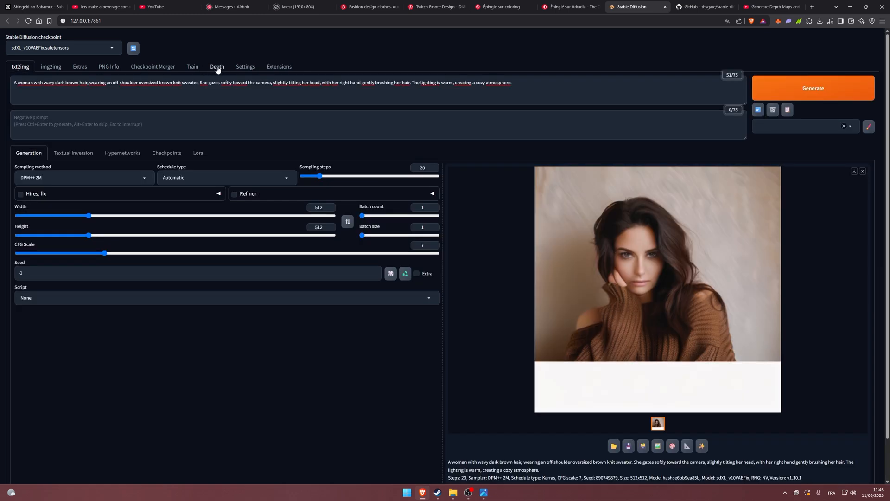
click(217, 68)
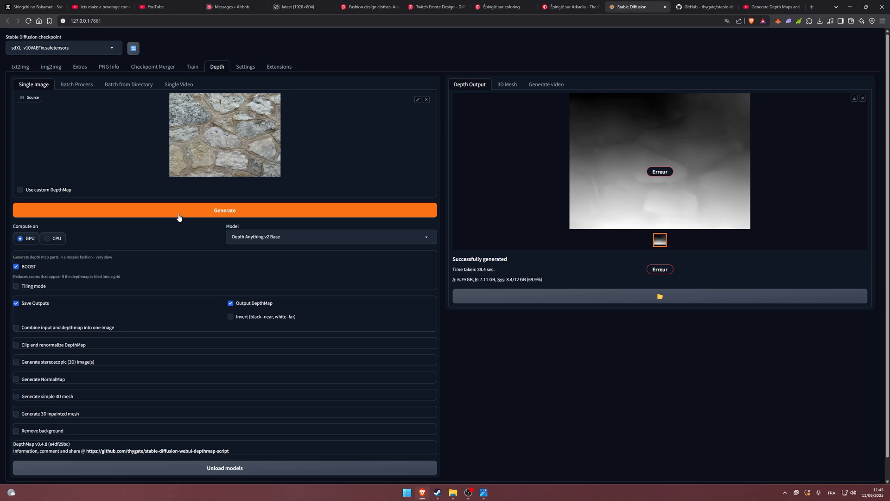
- Switch to File Explorer and view the 1-pc photo from the 18-depth map folder
click(453, 492)
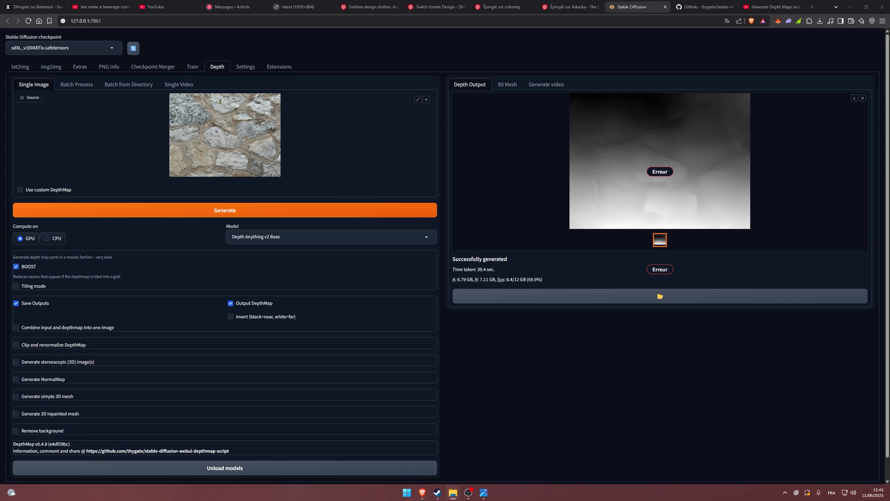
drag(378, 113, 583, 100)
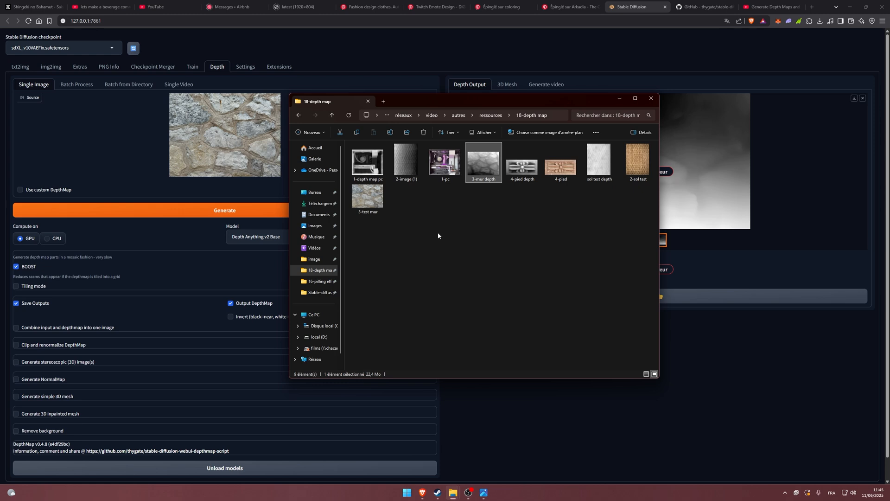
double_click(444, 162)
drag(485, 135, 315, 111)
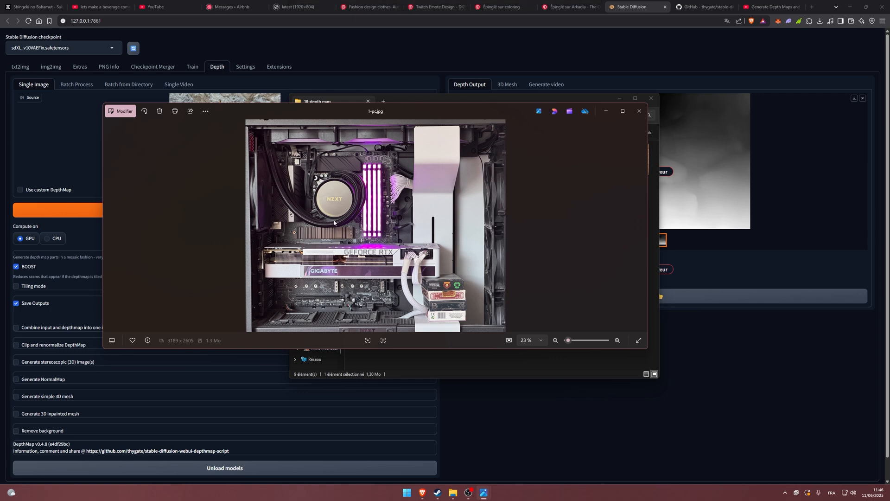
click(642, 116)
- Examine the 1-depth map pc image up close, checking the case panel, cables and graphics card
double_click(363, 156)
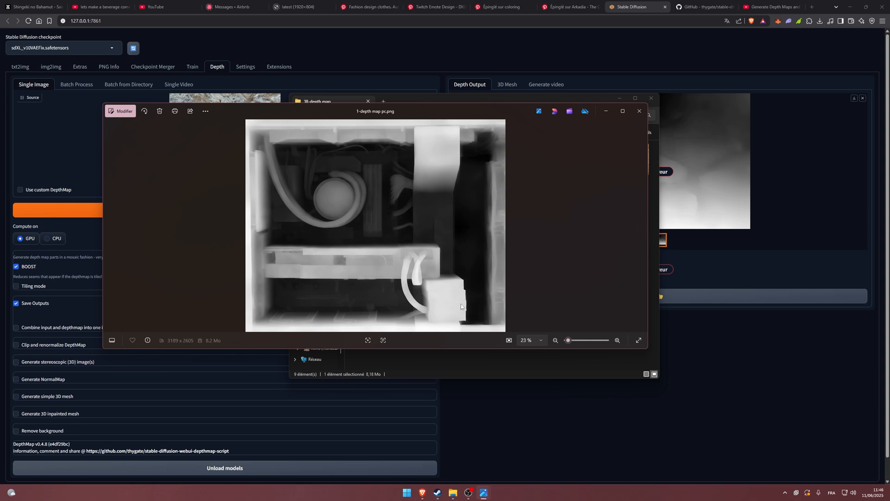
scroll(454, 154, up, 4)
scroll(458, 204, up, 1)
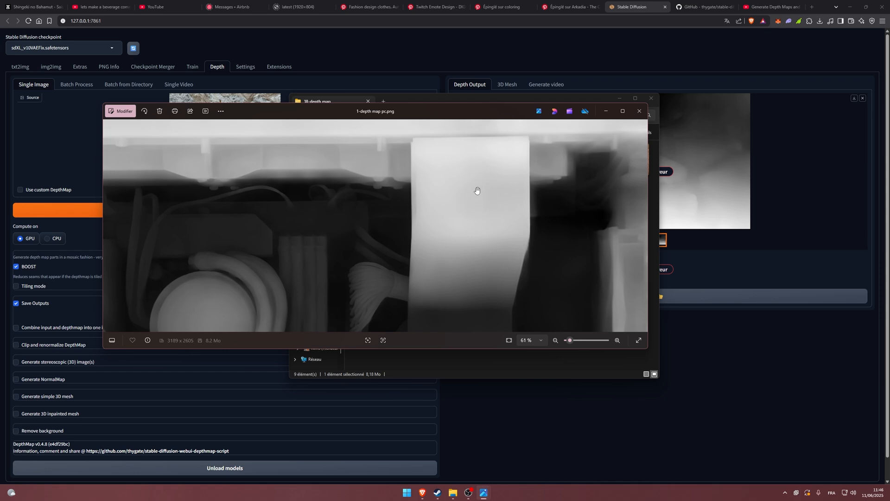
scroll(477, 190, down, 5)
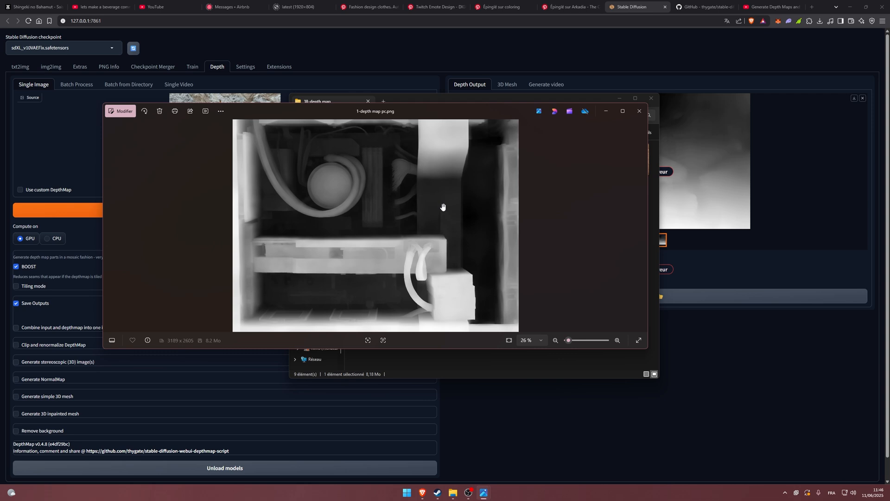
scroll(362, 258, up, 1)
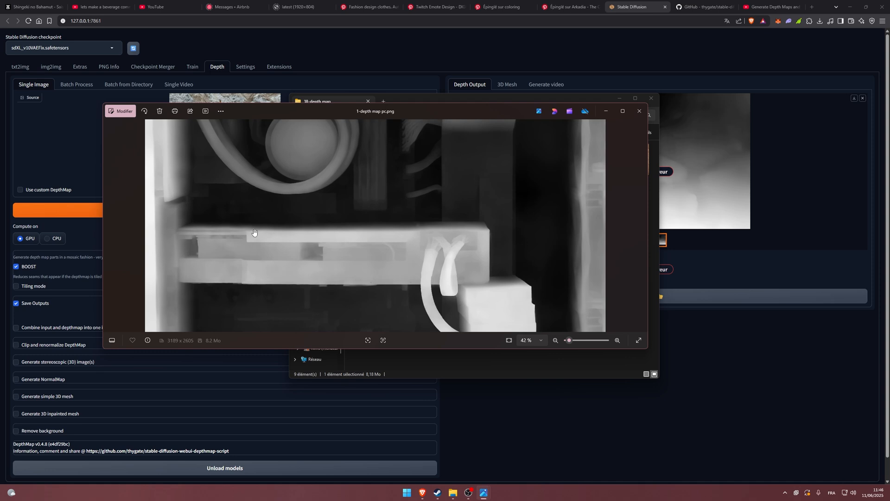
scroll(354, 262, down, 3)
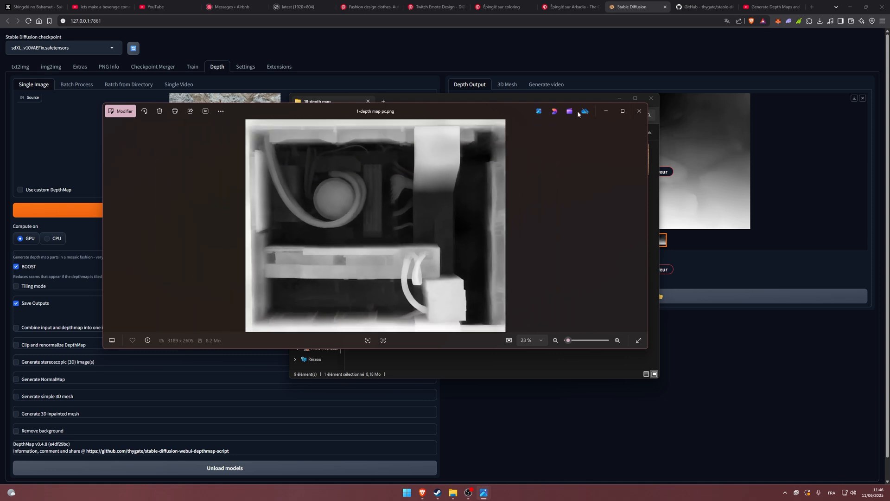
mouse_move(437, 272)
mouse_down()
mouse_move(443, 250)
mouse_move(425, 260)
mouse_up()
click(640, 111)
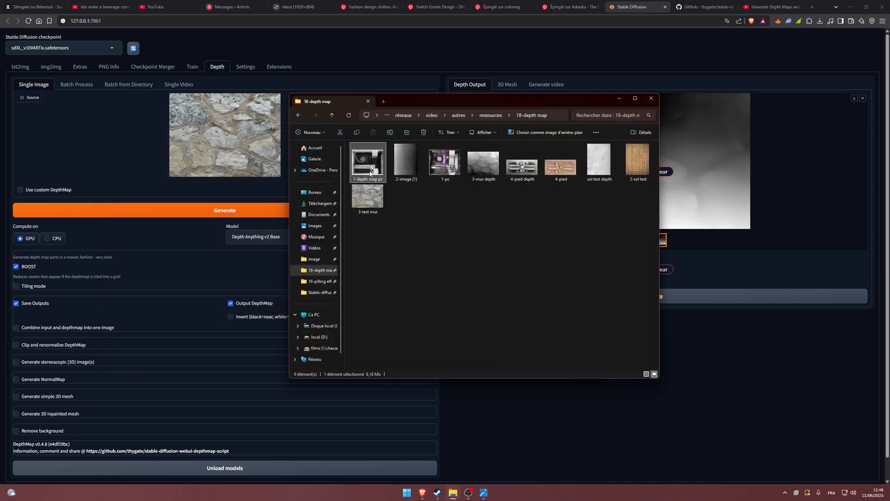
- View the 2-sol test woven floor photo and its depth map, 2-image (1)
double_click(404, 171)
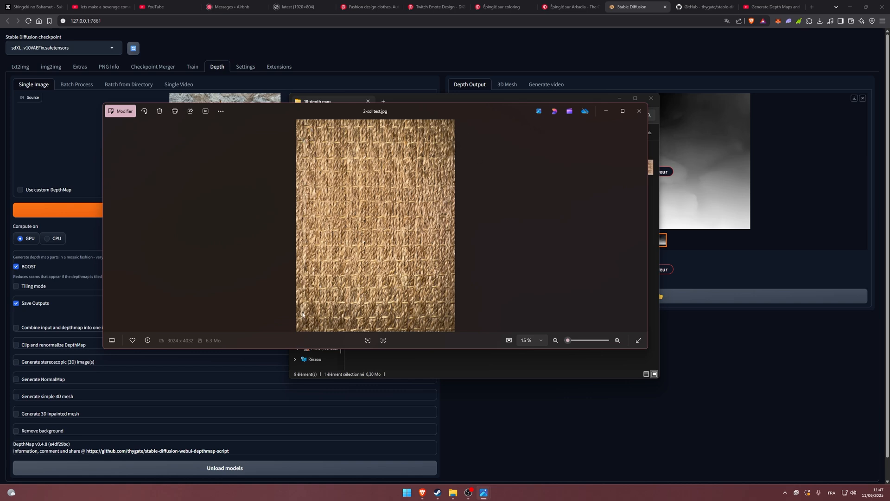
click(641, 111)
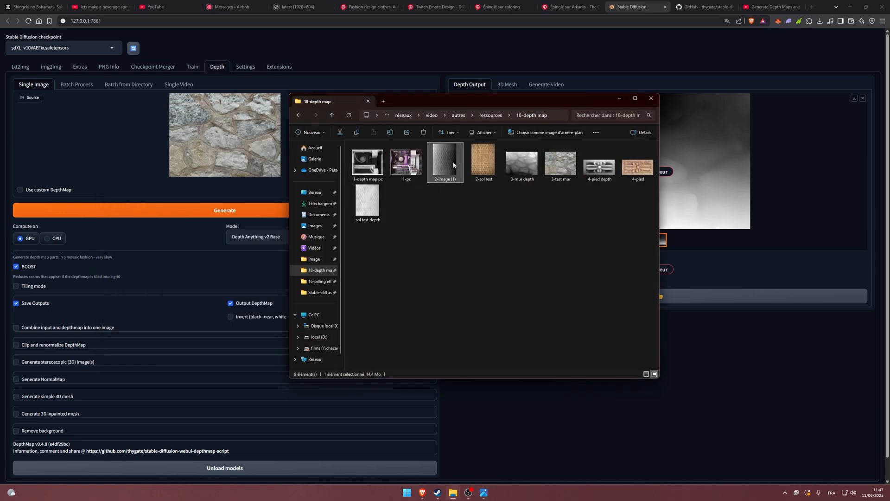
double_click(555, 195)
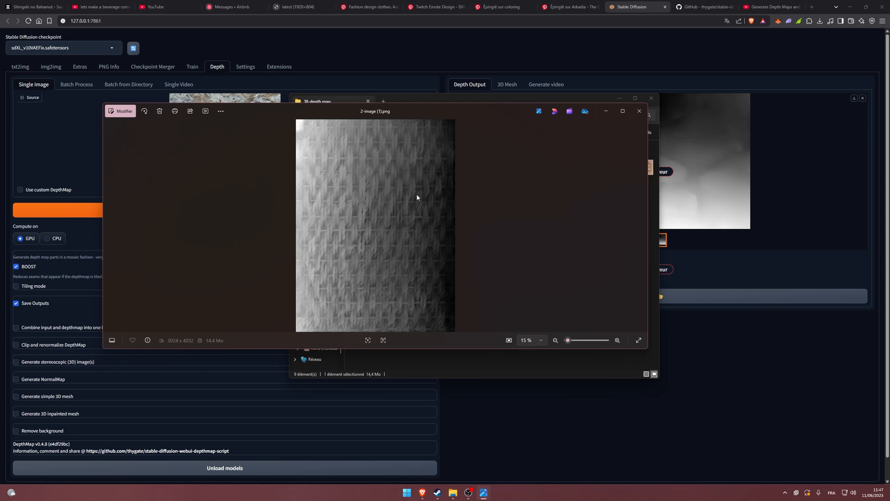
click(640, 112)
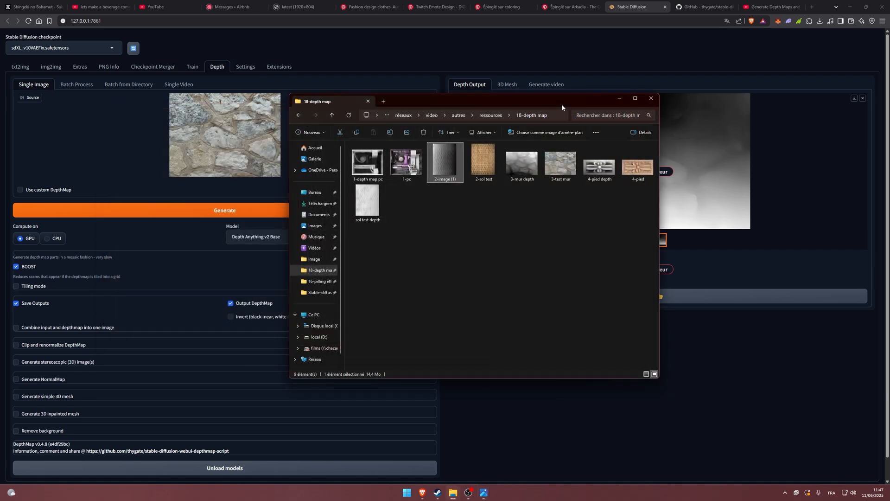
- View the 3-test mur stone wall photo and its 3-mur depth map
double_click(567, 164)
click(638, 113)
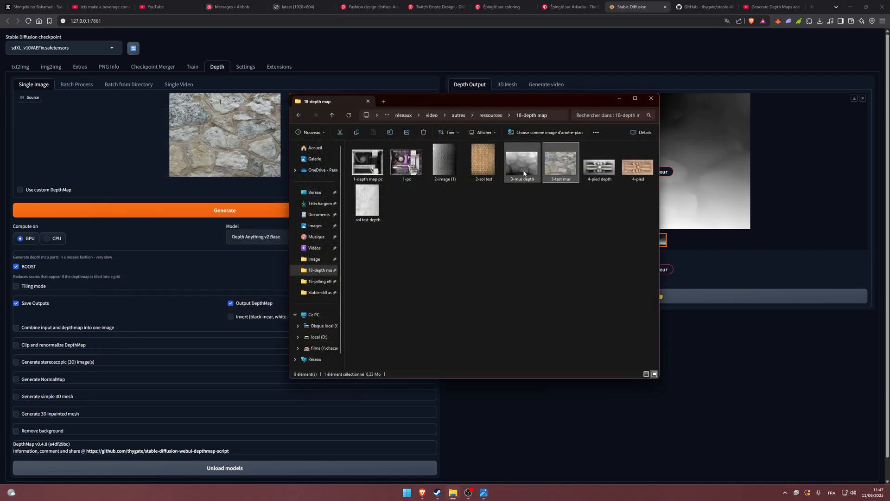
double_click(522, 163)
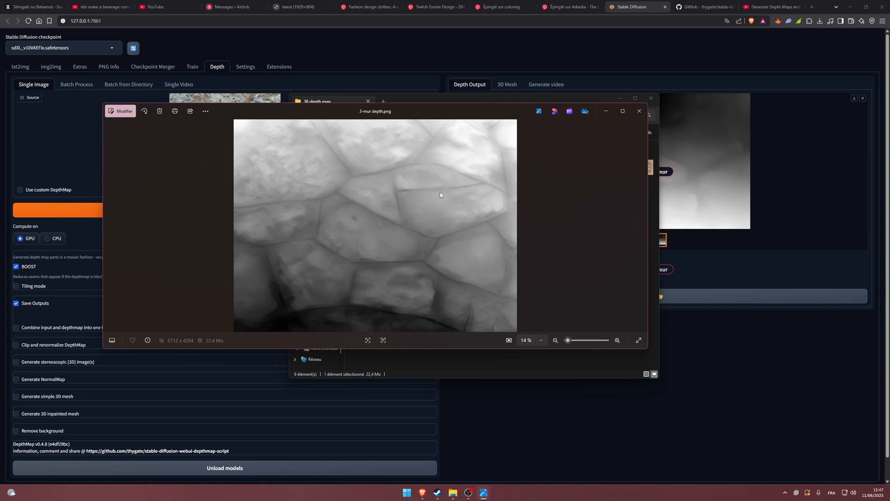
click(640, 111)
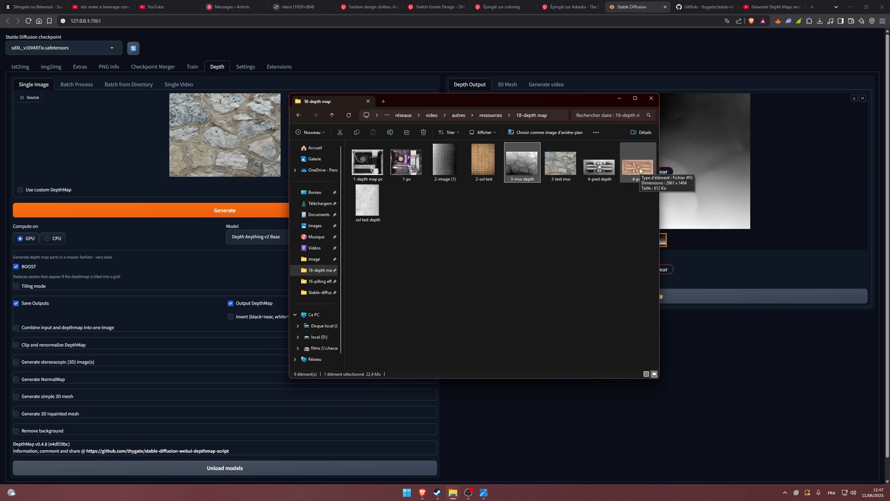
- View the 4-pied carved relief photo and its 4-pied depth map
double_click(640, 167)
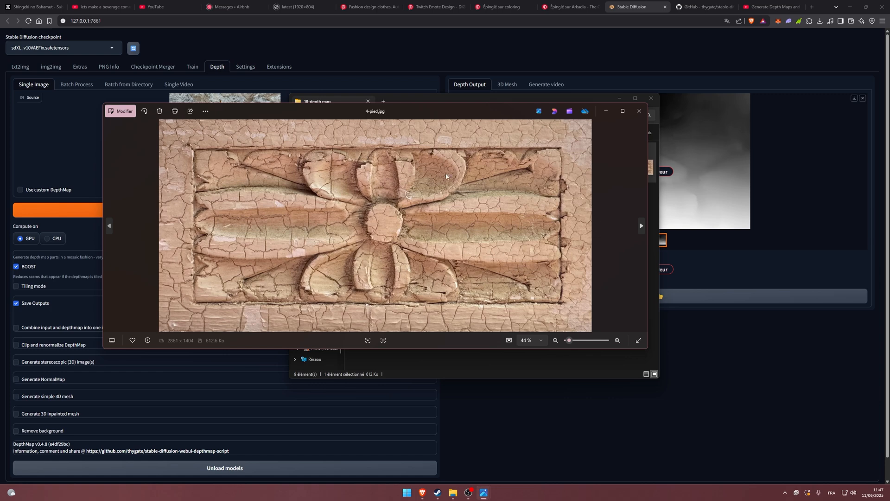
click(639, 111)
click(594, 166)
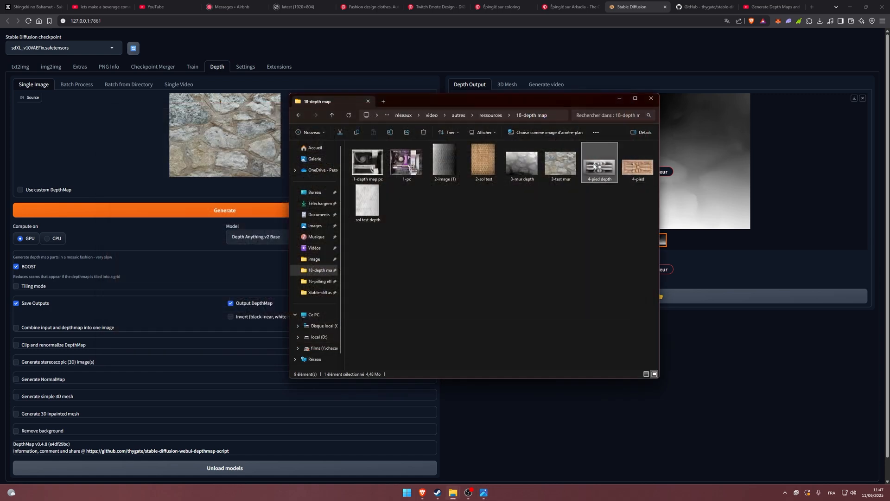
double_click(594, 166)
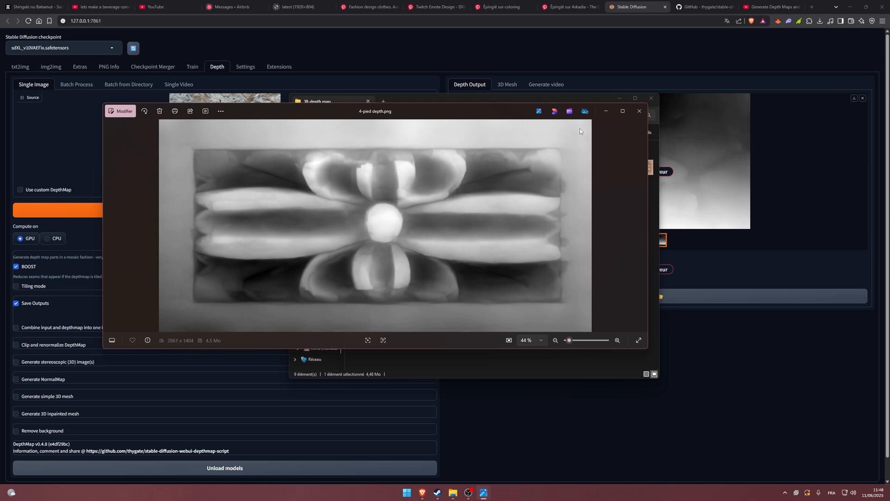
click(639, 110)
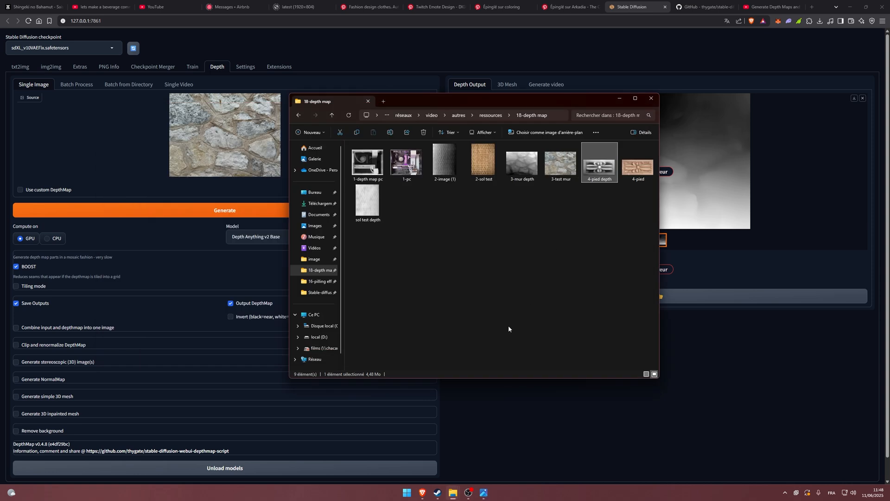
- Search the computer for Blender and launch it
key(super)
text(blender)
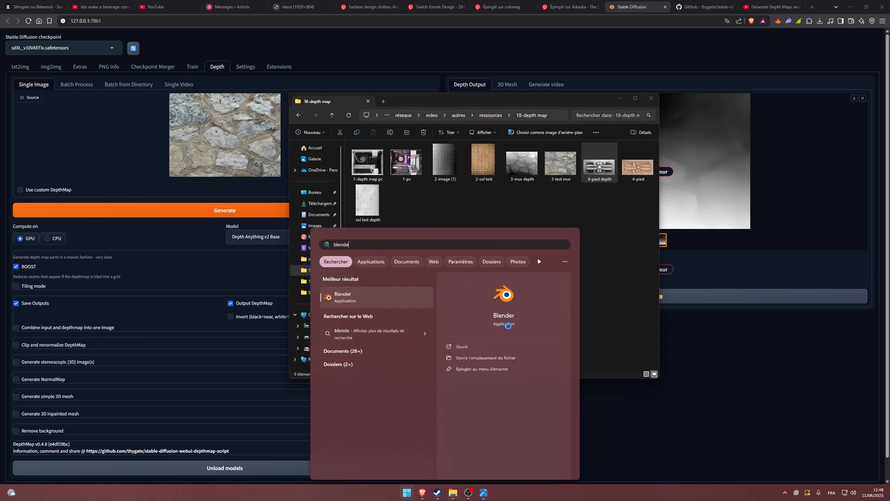
key(Return)
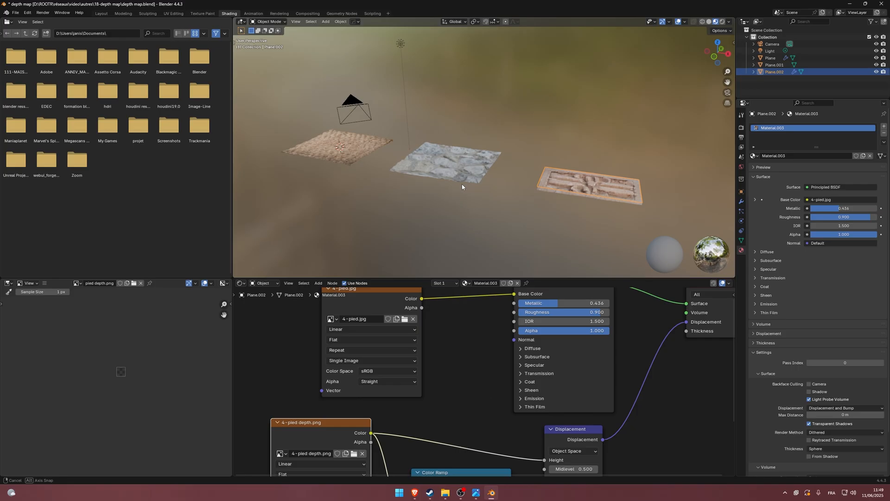
- Select the woven floor plane in the depth map scene and frame it in the 3D viewport
mouse_move(462, 185)
middle_down()
mouse_move(505, 192)
mouse_move(460, 170)
mouse_move(436, 176)
mouse_move(464, 172)
middle_up()
click(464, 172)
key(KP_Decimal)
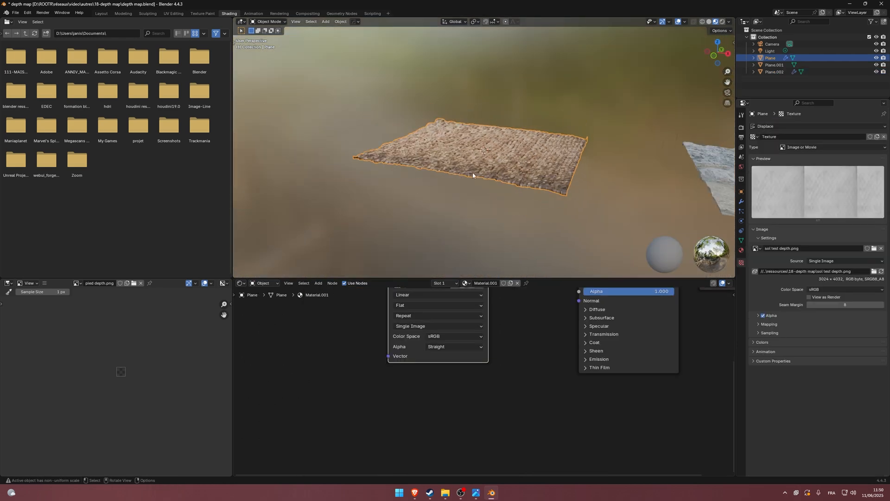
- Examine the woven floor plane's relief up close and compare it with the sol test depth.png depth map
scroll(473, 174, up, 6)
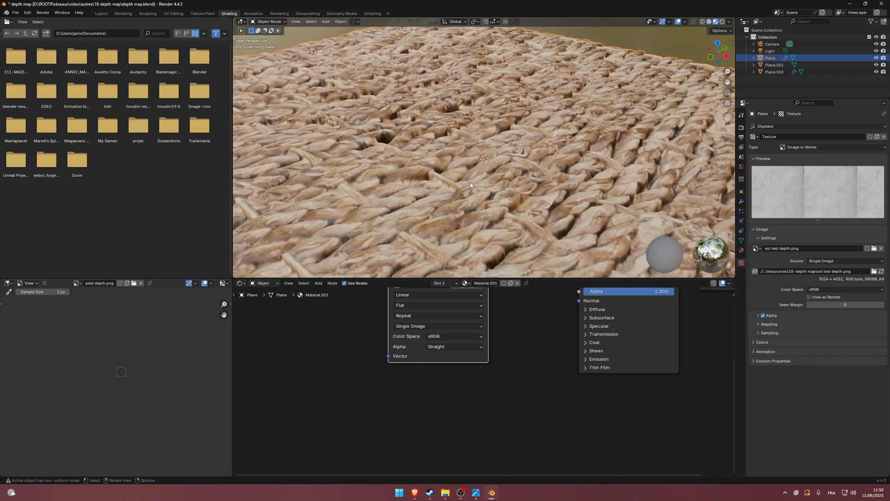
middle_drag(472, 181, 464, 116)
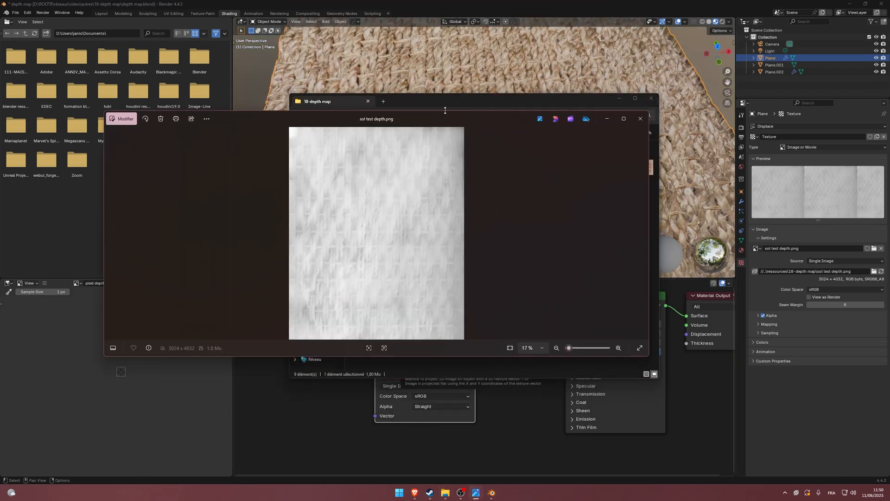
drag(443, 110, 438, 3)
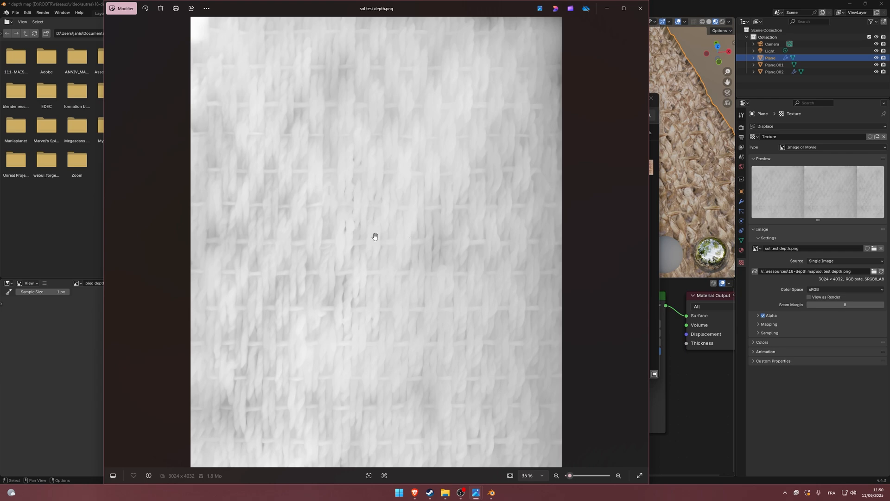
scroll(373, 302, down, 1)
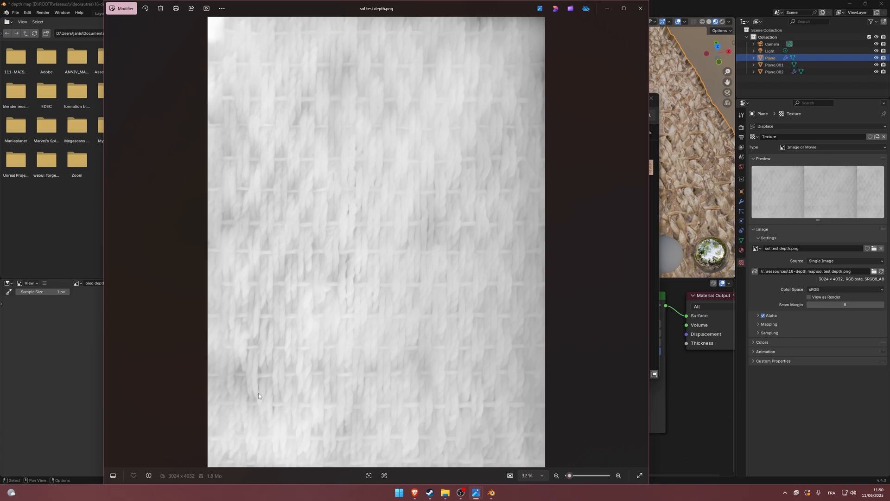
click(640, 8)
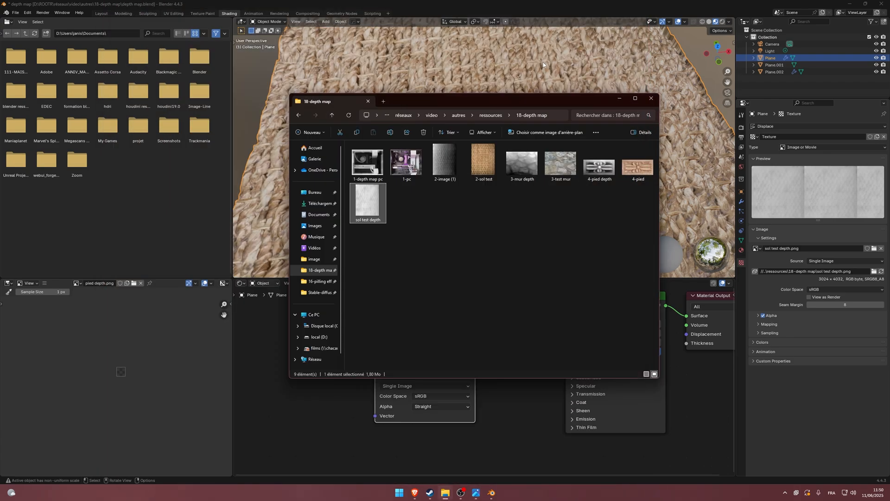
click(568, 89)
- Select the stone wall plane and examine the depth map, Color Ramp, Mix and Displacement nodes in its material
middle_drag(420, 186, 471, 194)
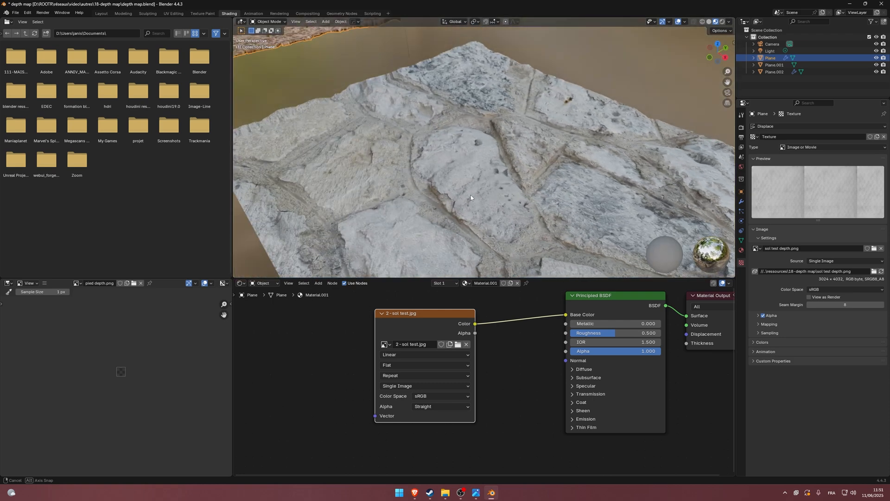
click(481, 200)
scroll(463, 409, down, 5)
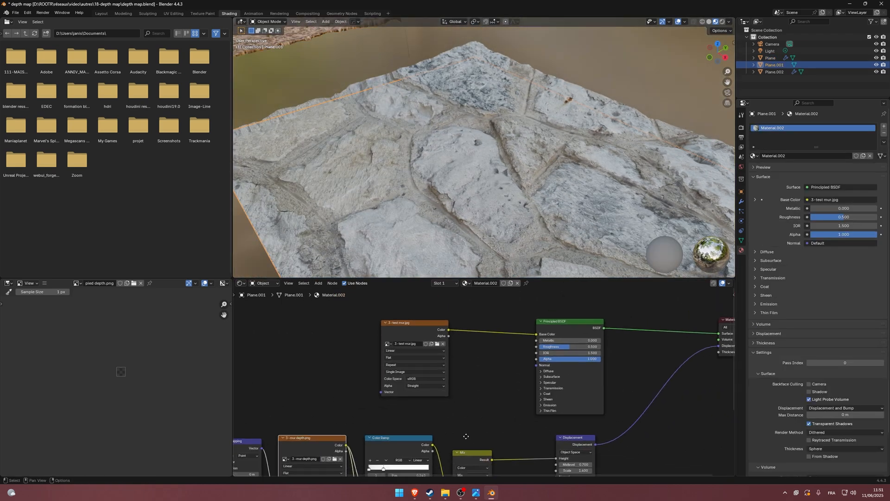
middle_drag(466, 436, 499, 321)
middle_drag(528, 421, 606, 403)
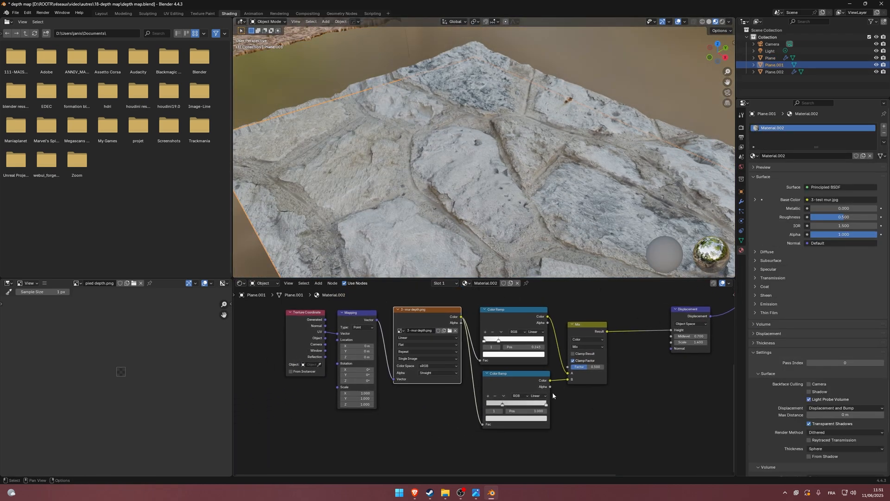
scroll(479, 366, up, 6)
middle_drag(472, 364, 451, 403)
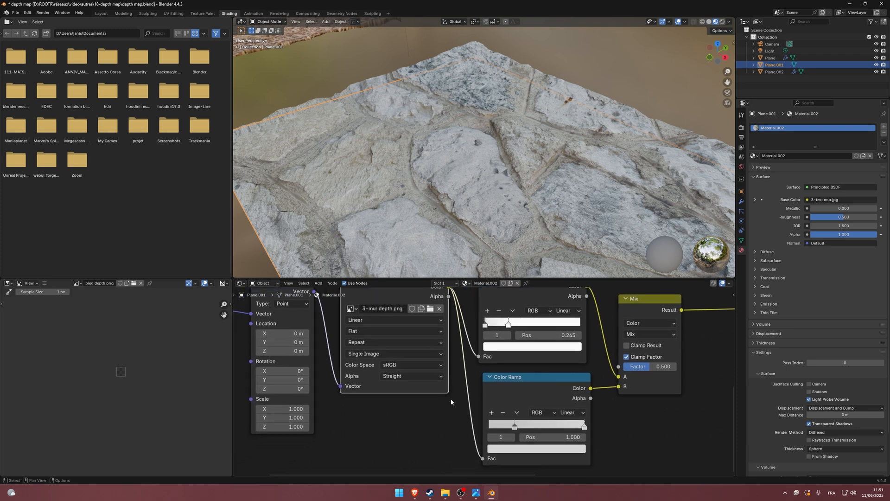
middle_drag(500, 384, 449, 413)
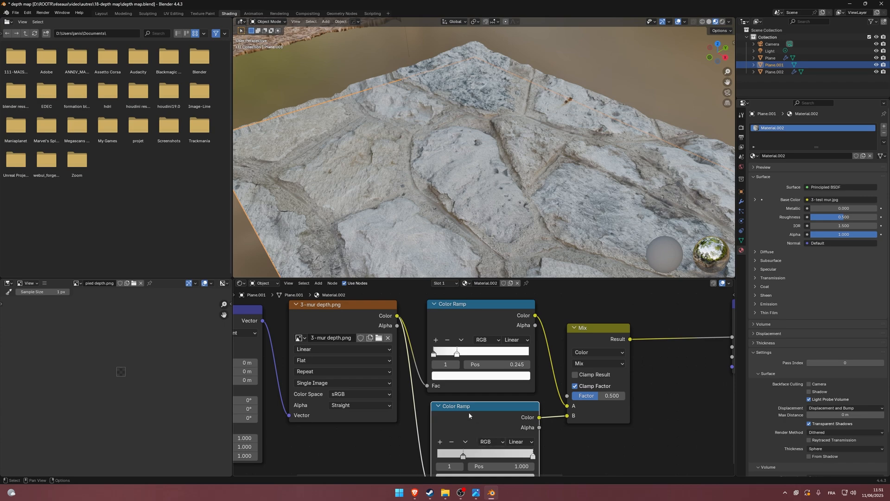
- Inspect the stone wall plane's displacement from several angles, including the right orthographic view
scroll(491, 224, down, 6)
middle_drag(505, 208, 449, 182)
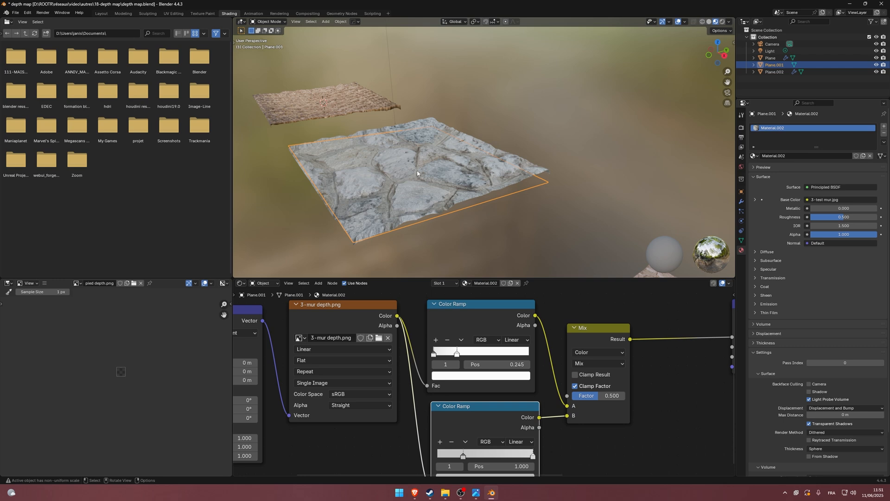
middle_drag(326, 197, 365, 166)
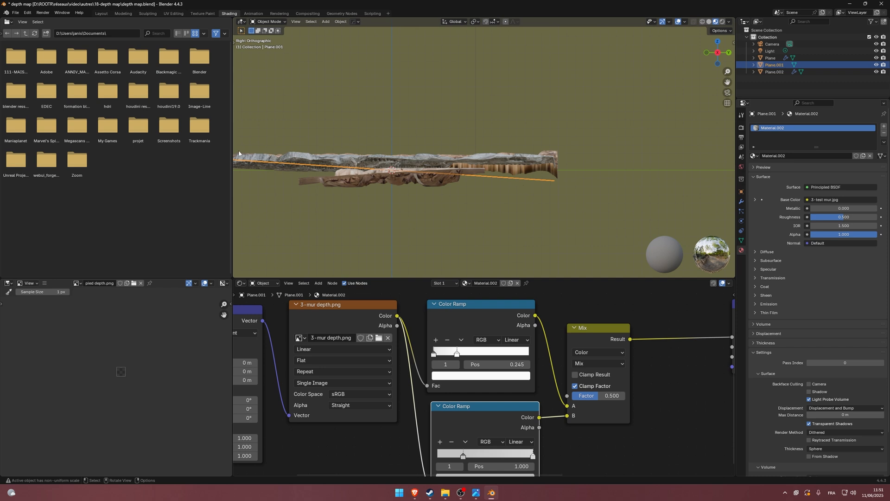
shift+middle_drag(518, 180, 556, 189)
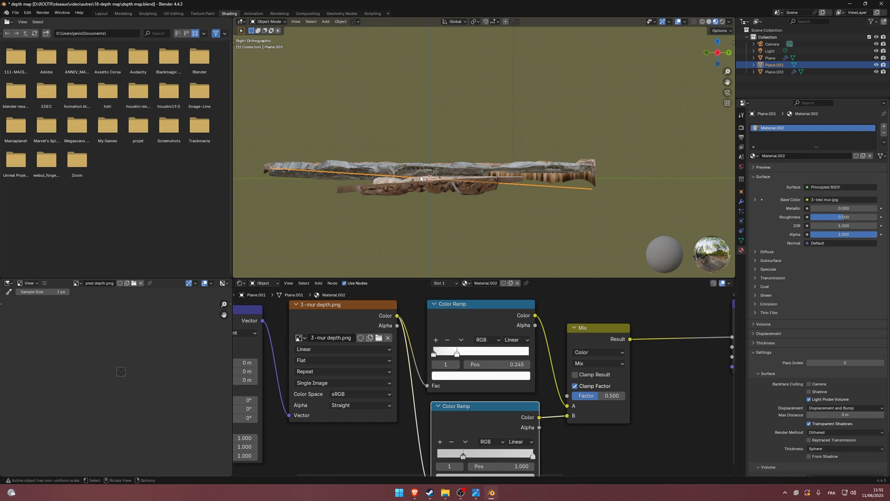
- Select the carved relief plane and inspect its displaced surface together with the depth map, Color Ramp and Displacement nodes
middle_drag(420, 178, 469, 154)
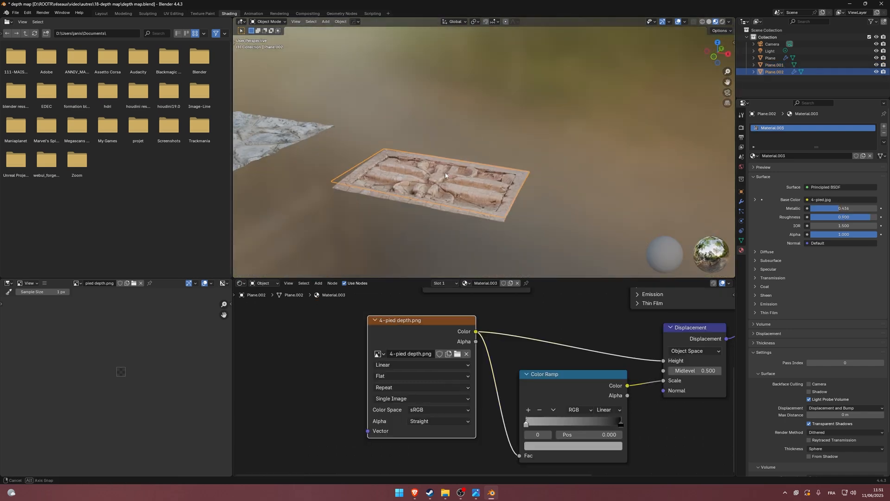
middle_drag(445, 172, 413, 162)
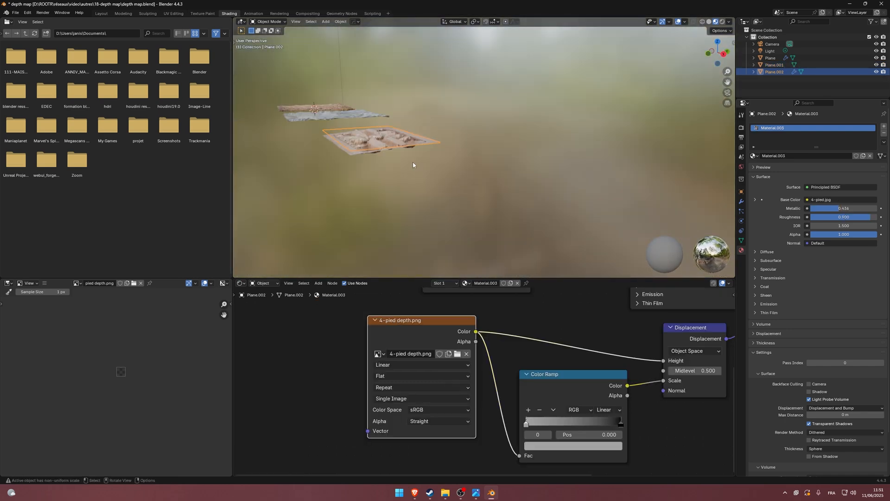
scroll(414, 165, up, 6)
shift+middle_drag(300, 116, 421, 162)
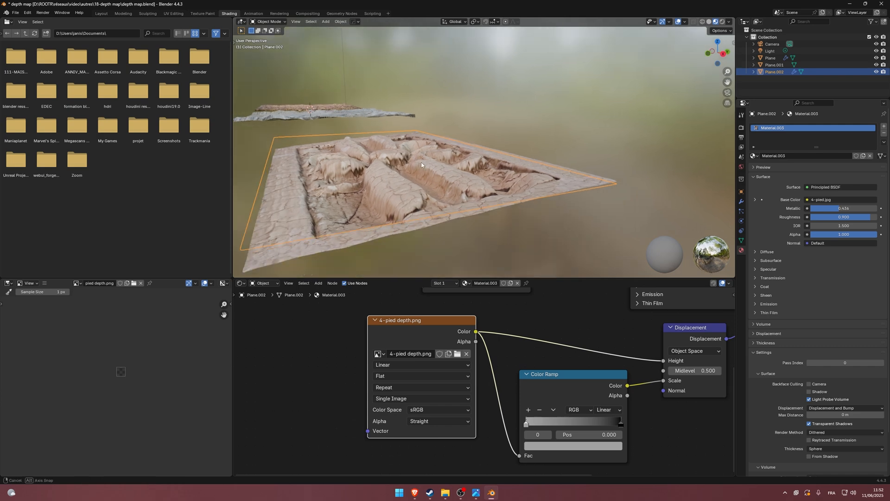
middle_drag(553, 357, 426, 361)
scroll(477, 360, down, 4)
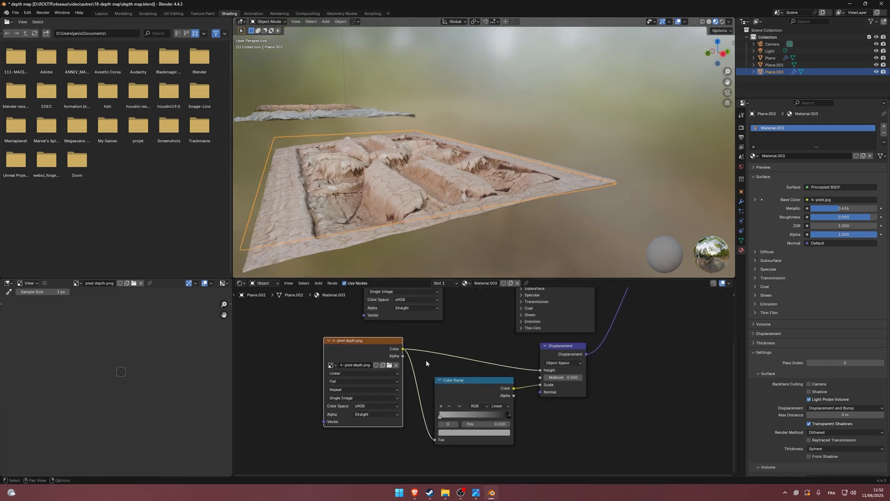
drag(468, 387, 472, 388)
middle_drag(645, 365, 616, 365)
middle_drag(387, 218, 377, 192)
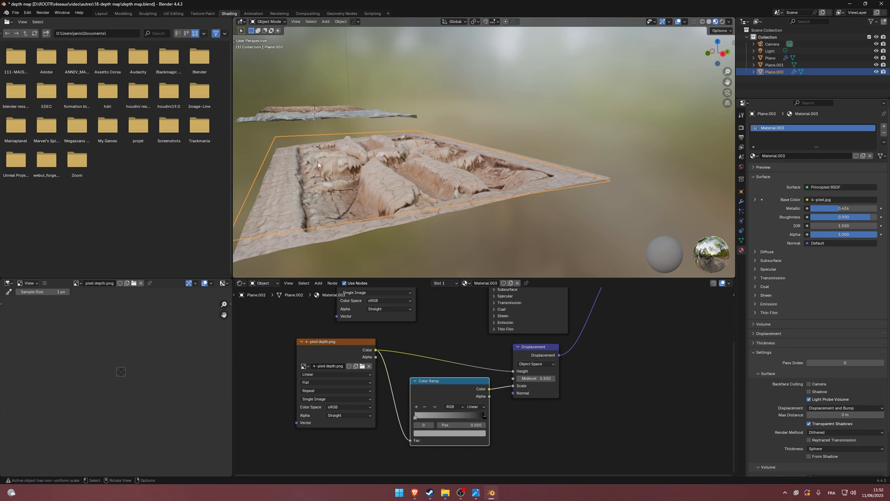
middle_drag(311, 196, 363, 202)
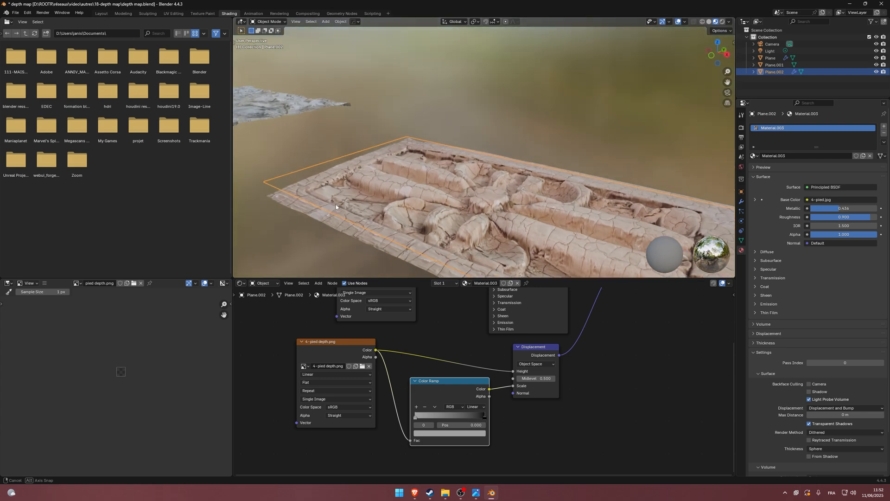
- View the 4-pied depth image from the 18-depth map folder and compare it with the carved relief plane in Blender
mouse_move(445, 493)
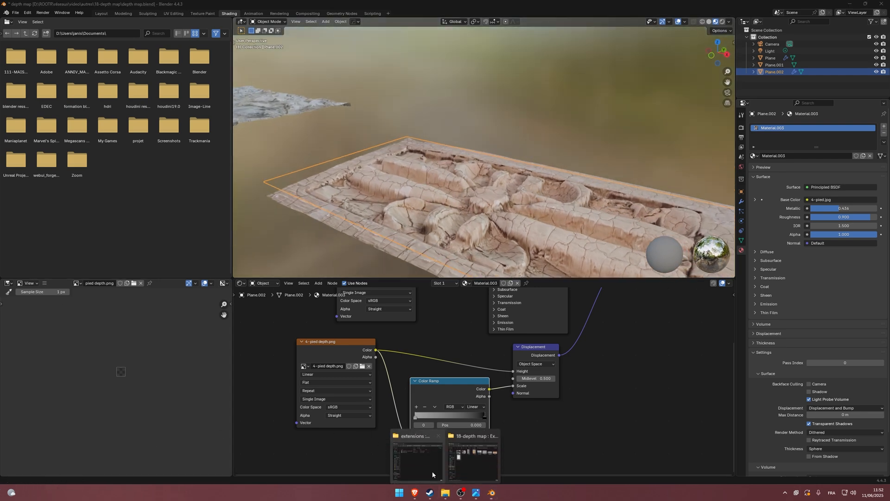
click(463, 463)
double_click(599, 164)
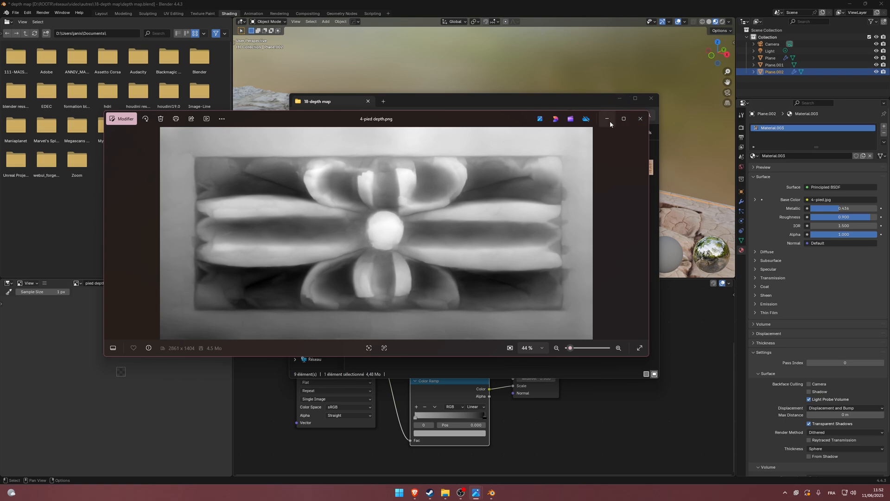
click(582, 56)
middle_drag(505, 195, 510, 255)
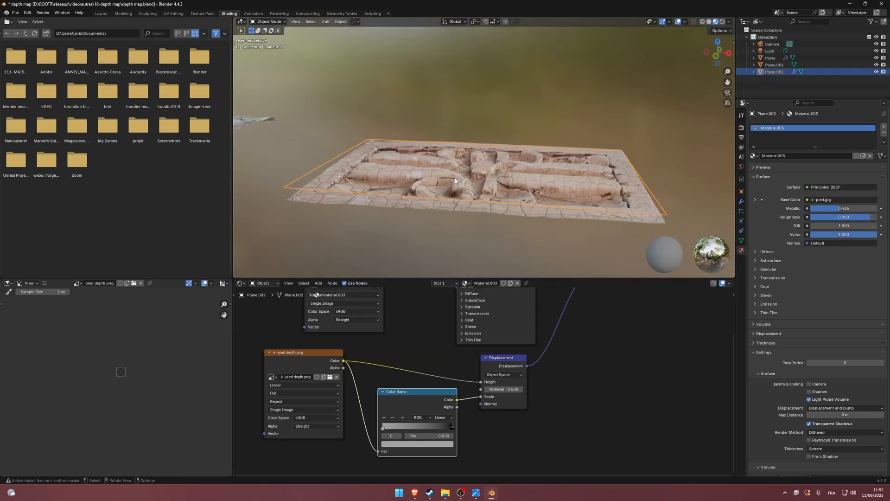
middle_drag(455, 178, 504, 178)
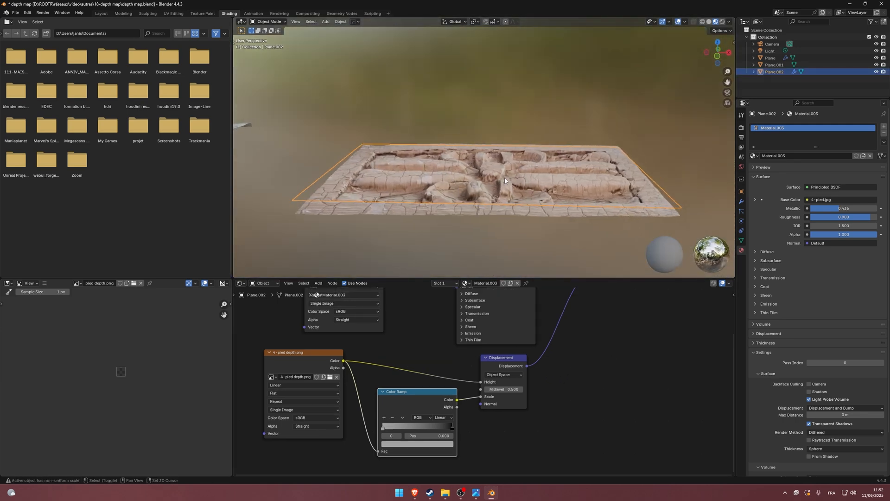
- Delete the 4-pied depth.png, Color Ramp and Displacement nodes from the carved relief's material
drag(541, 433, 270, 362)
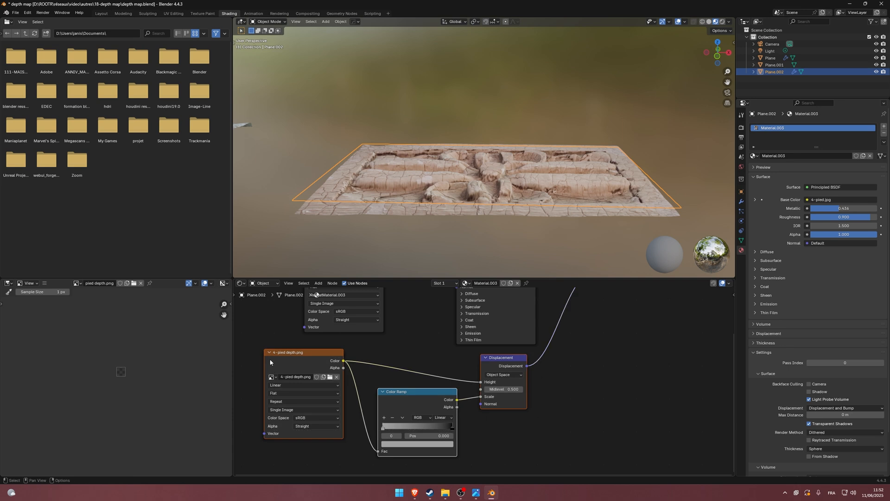
key(x)
middle_drag(430, 333, 404, 400)
mouse_move(466, 195)
middle_down()
mouse_move(457, 163)
mouse_move(466, 188)
middle_up()
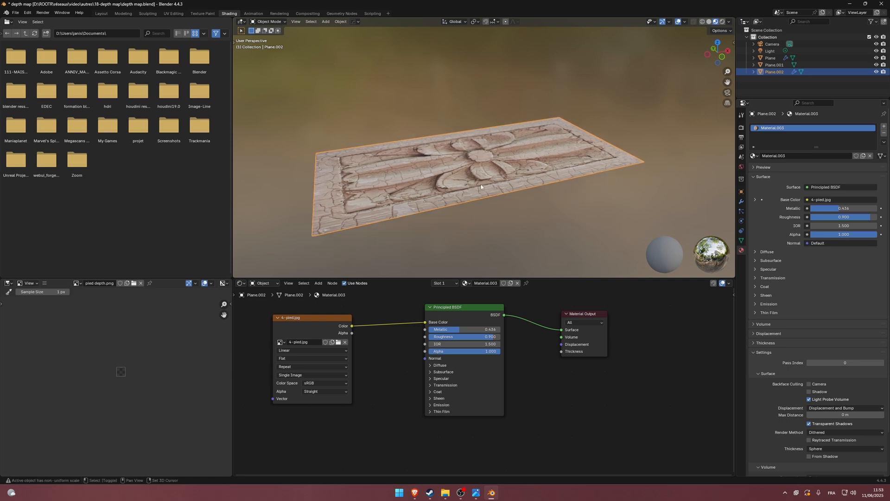
- Rearrange the 4-pied.jpg image texture and Principled BSDF nodes closer together in the carved relief's material
drag(301, 323, 323, 325)
drag(451, 323, 448, 327)
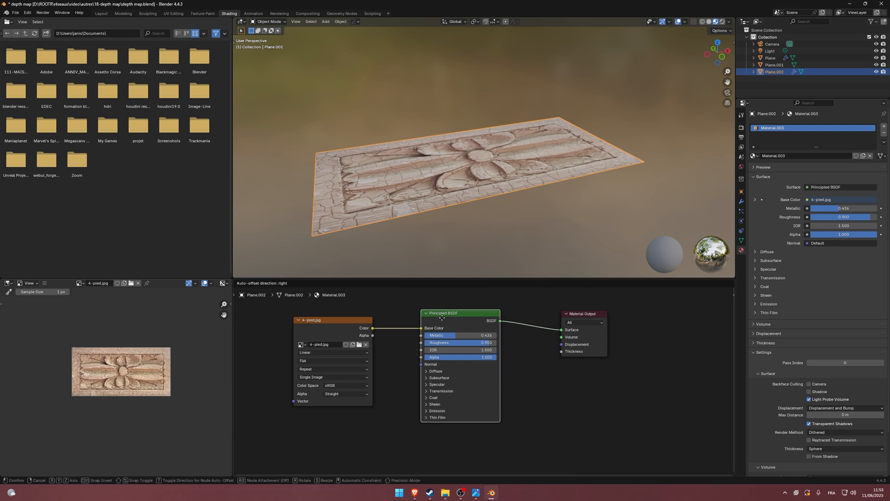
middle_drag(545, 351, 537, 341)
scroll(531, 352, down, 2)
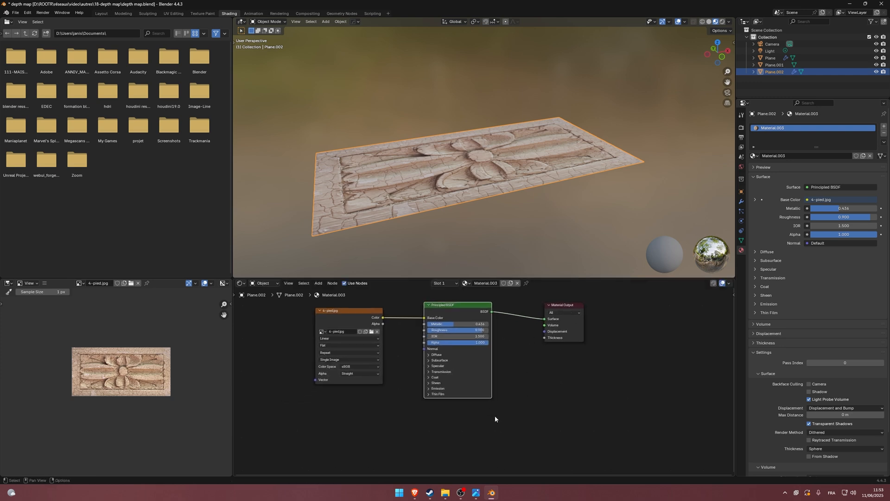
- Bring the 4-pied depth image from the 18-depth map folder into the shader graph as an image texture node
click(445, 492)
drag(600, 168, 321, 423)
middle_drag(424, 451, 410, 378)
- Add a Displacement node with the depth image's color as its height and connect it to the Material Output's displacement
key(shift+a)
text(displace)
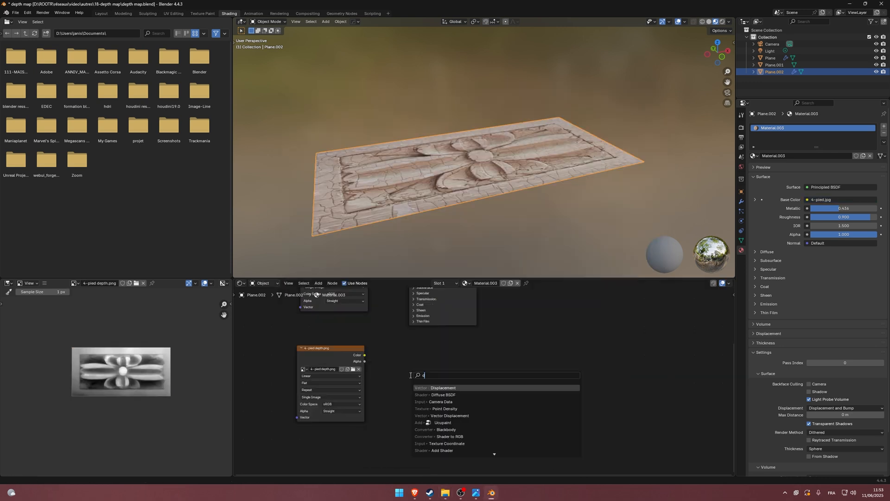
key(Return)
click(428, 344)
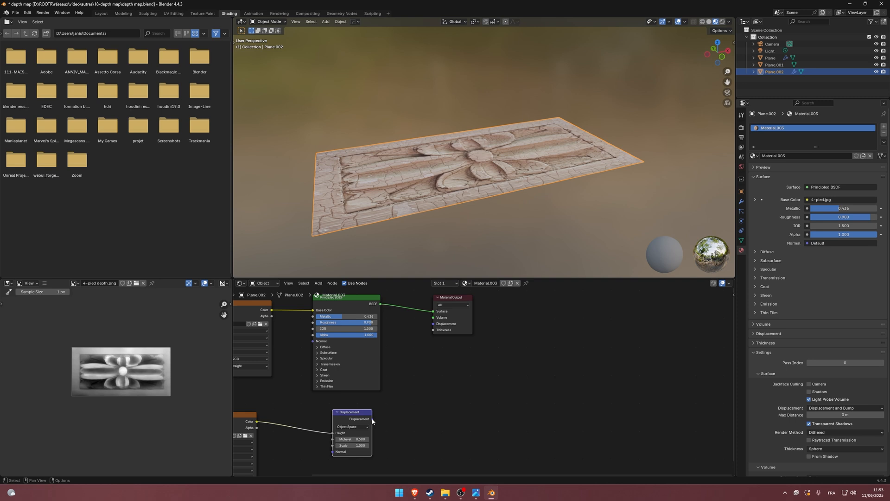
drag(372, 420, 436, 326)
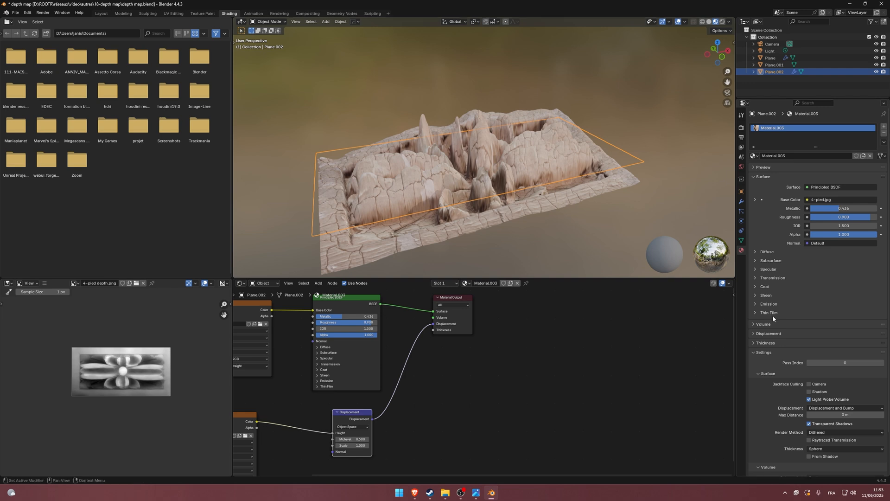
- Check that the material uses Displacement and Bump, and set the Displacement node's midlevel to 0.120 and scale to 0.300
scroll(763, 354, down, 3)
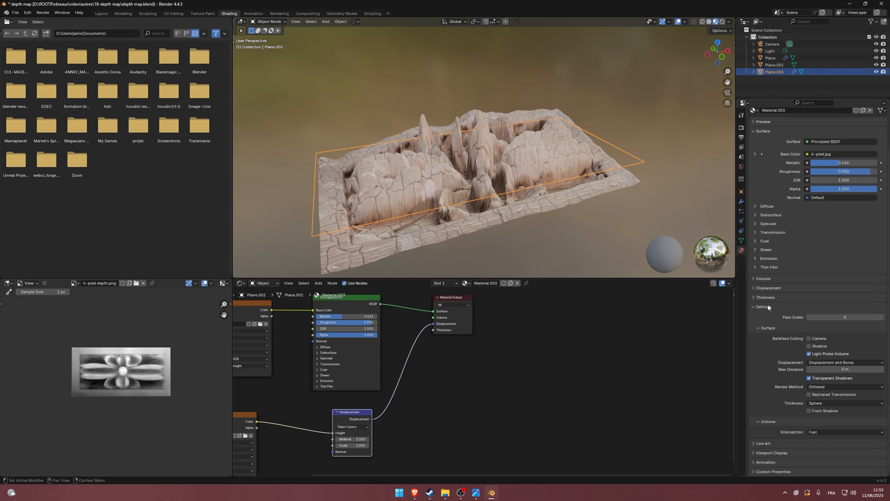
click(840, 363)
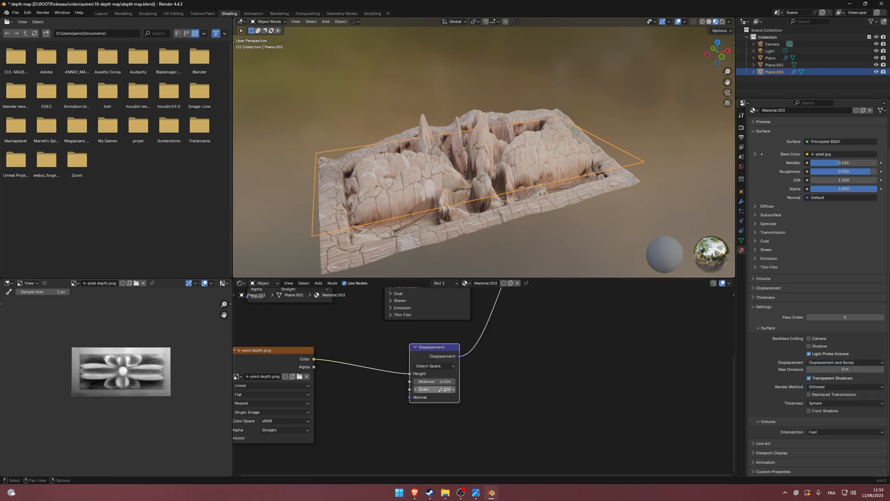
drag(442, 389, 418, 381)
middle_drag(501, 129, 488, 147)
scroll(512, 182, up, 2)
scroll(512, 182, down, 3)
- Insert a Color Ramp between the 4-pied depth image's color and the Displacement node's height
drag(283, 351, 258, 355)
key(shift+a)
text(col)
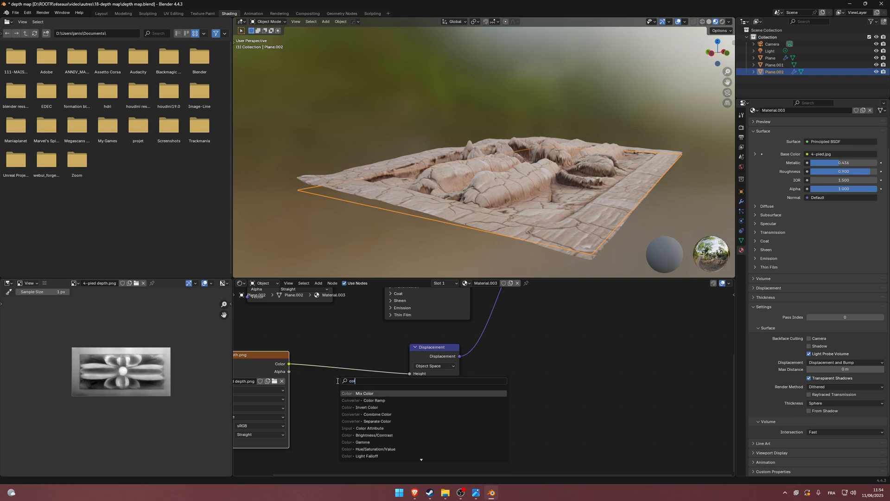
text(or)
key(Down)
key(Return)
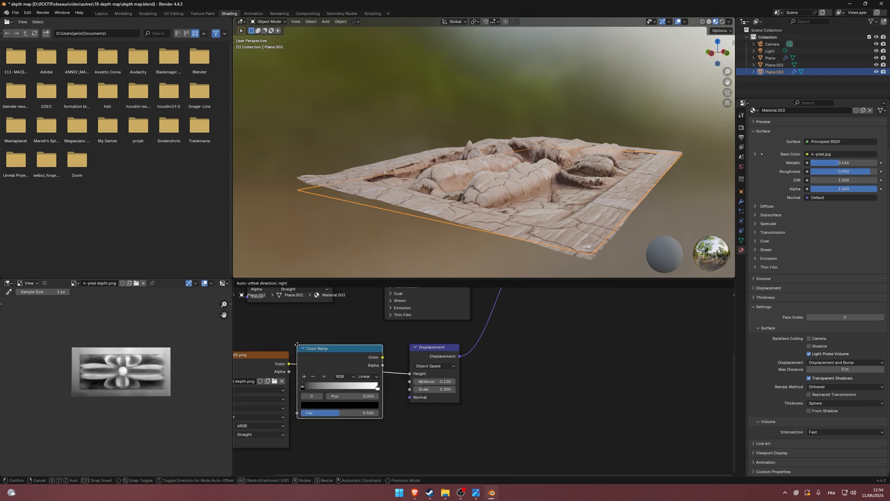
click(307, 342)
- Lighten the Color Ramp's black stop to light grey and inspect the flattened relief from another angle
click(337, 402)
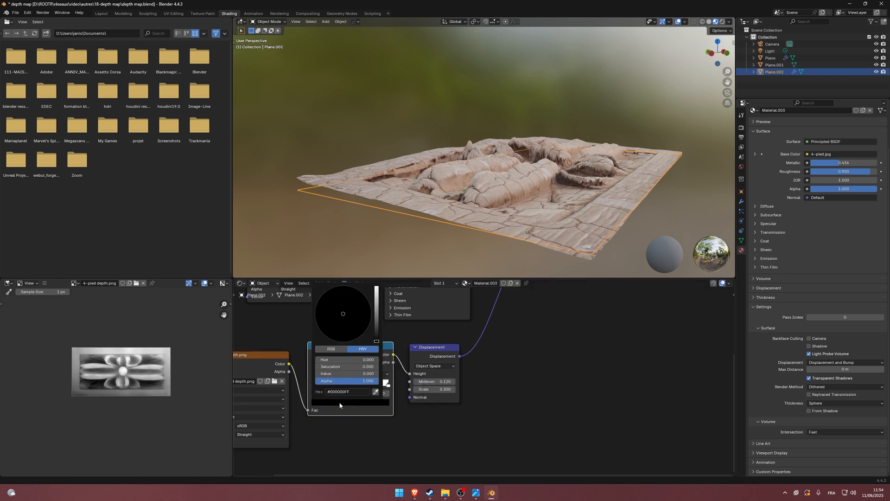
click(336, 402)
drag(376, 337, 376, 302)
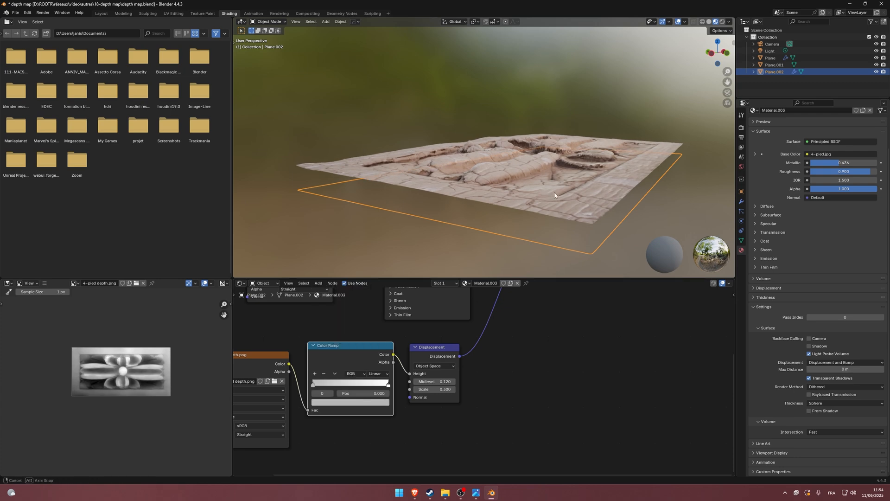
middle_drag(455, 195, 419, 213)
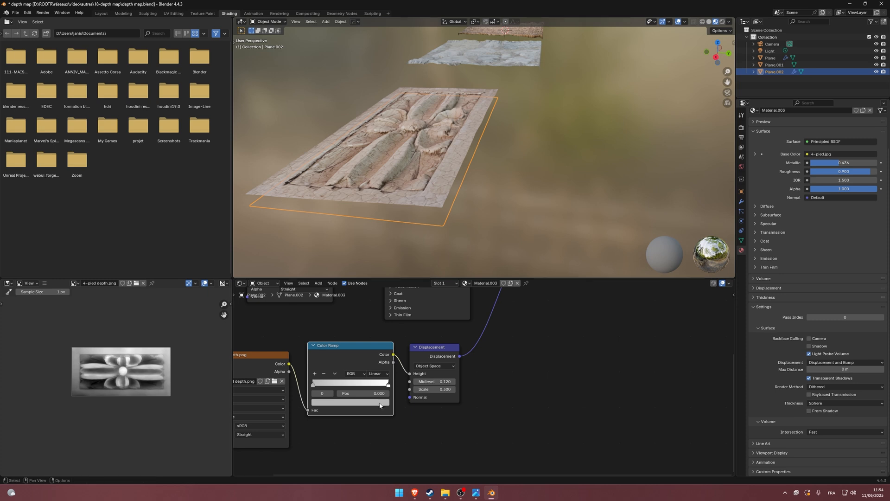
- Try moving the Color Ramp's white stop to position 0.100 and check the effect on the relief
mouse_move(315, 385)
mouse_down()
mouse_move(358, 384)
mouse_move(313, 384)
mouse_up()
drag(387, 383, 318, 380)
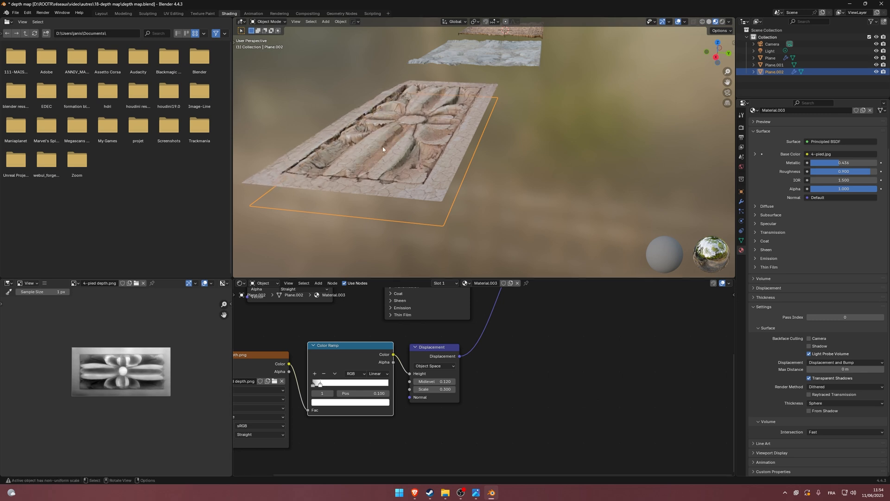
middle_drag(382, 146, 410, 134)
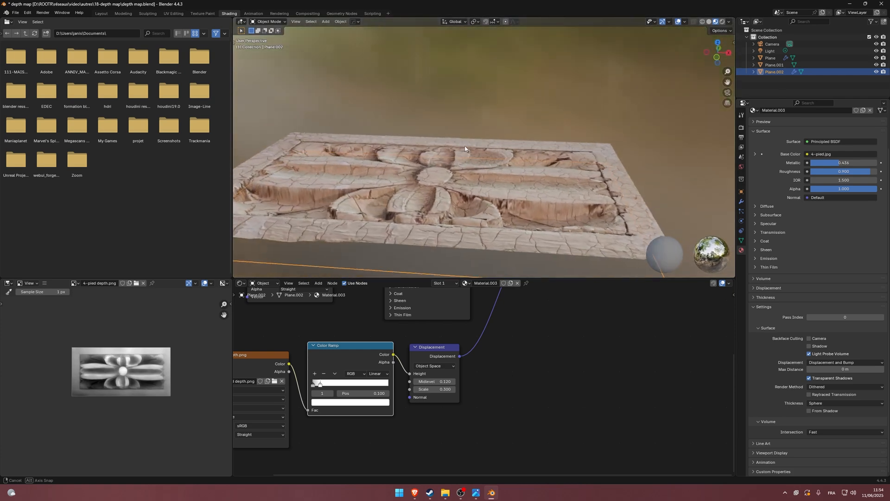
middle_drag(465, 147, 487, 211)
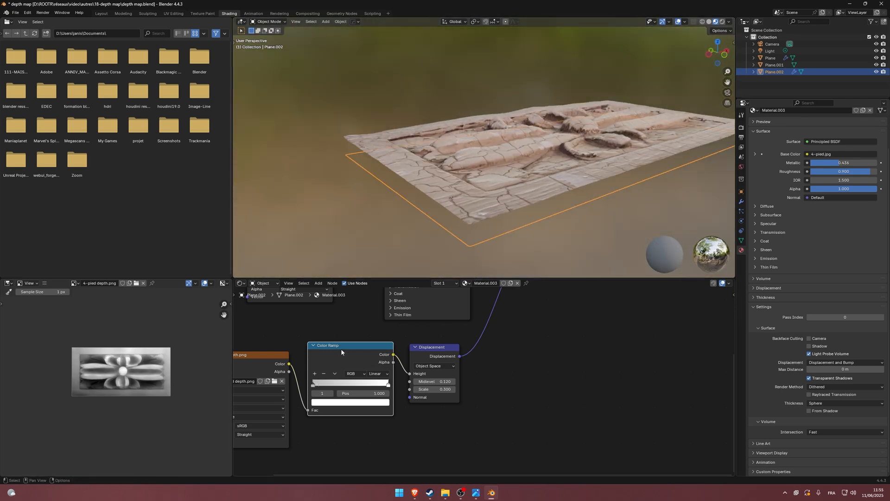
- Shift the Color Ramp node slightly between the depth image and Displacement nodes
drag(341, 347, 339, 351)
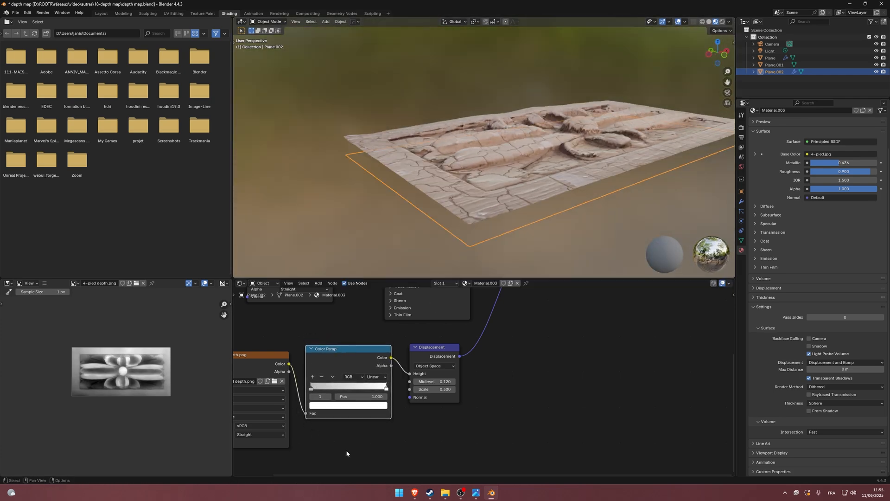
middle_drag(347, 432, 367, 430)
- Select the stone wall plane and examine how its material mixes two Color Ramps of the depth image into the displacement
scroll(417, 223, down, 5)
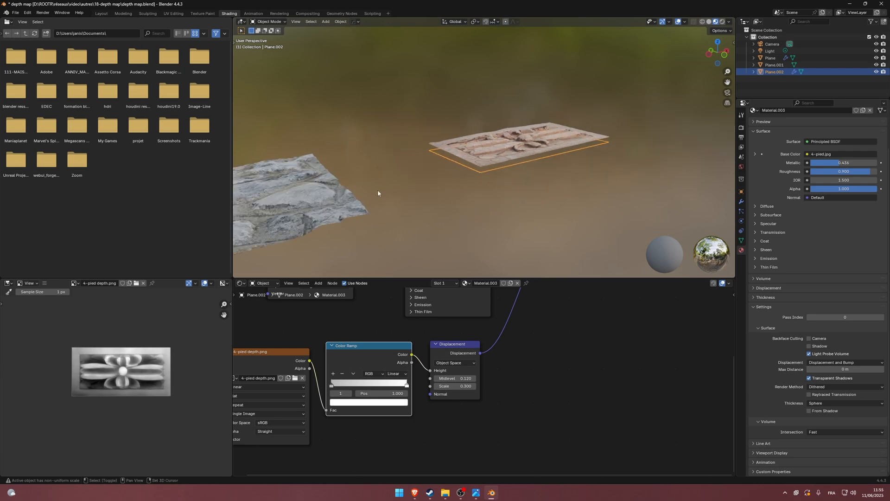
shift+middle_drag(388, 208, 463, 194)
click(405, 202)
middle_drag(436, 215, 485, 183)
scroll(447, 366, down, 4)
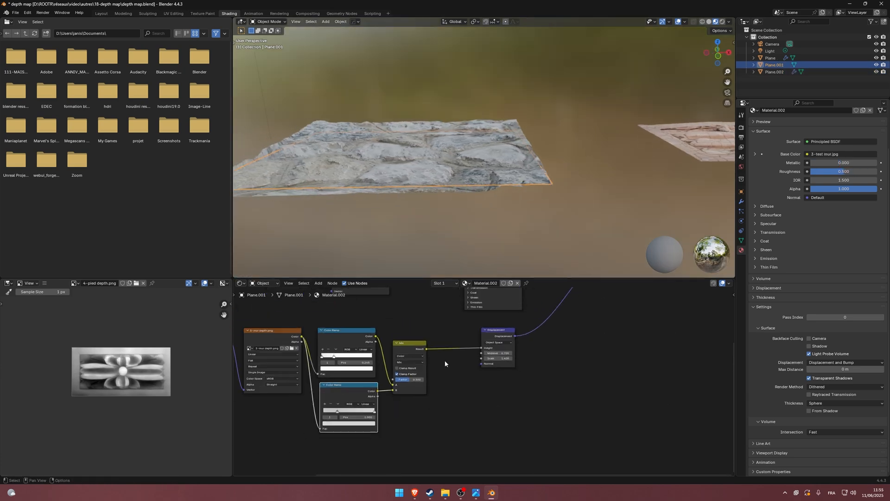
middle_drag(417, 167, 351, 163)
middle_drag(293, 423, 328, 424)
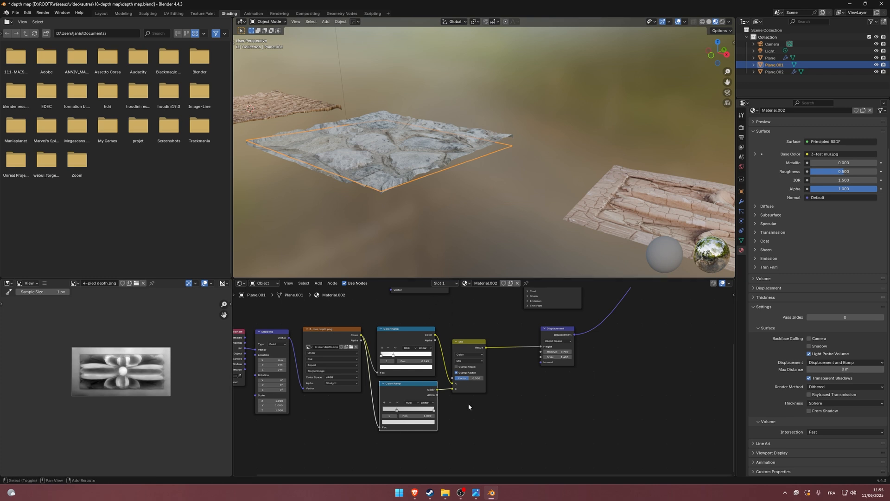
middle_drag(468, 407, 461, 417)
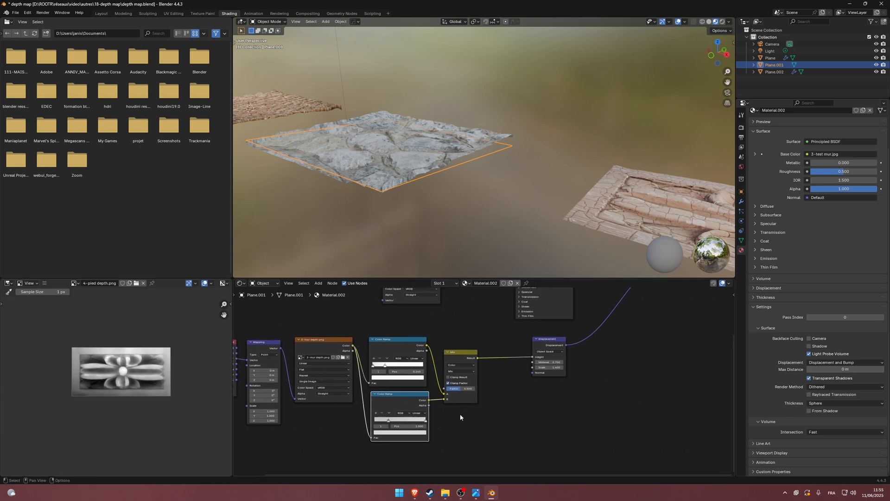
shift+middle_drag(489, 380, 414, 432)
shift+middle_drag(382, 375, 445, 318)
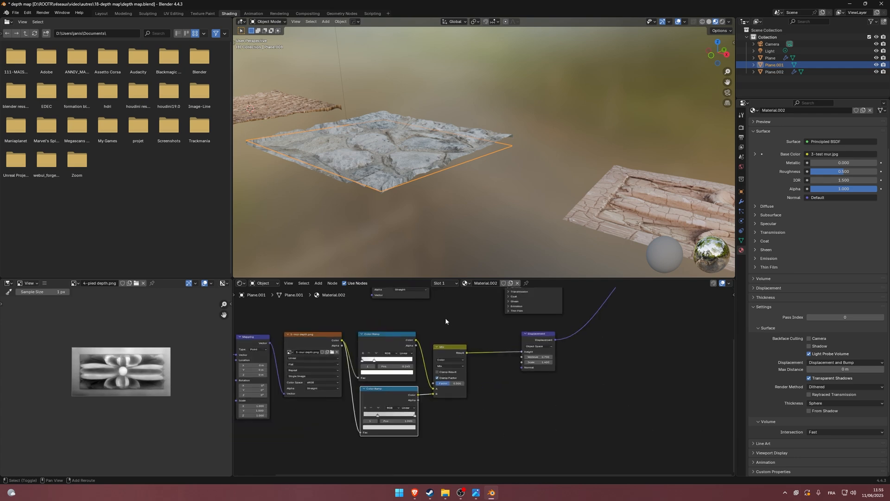
mouse_move(482, 441)
mouse_down()
mouse_move(416, 408)
mouse_move(314, 323)
mouse_up()
click(477, 334)
shift+middle_drag(477, 334, 393, 402)
shift+middle_drag(507, 350, 482, 366)
- Compare the three displaced planes from several angles and examine the 4-pied depth image up close
middle_drag(492, 164, 461, 171)
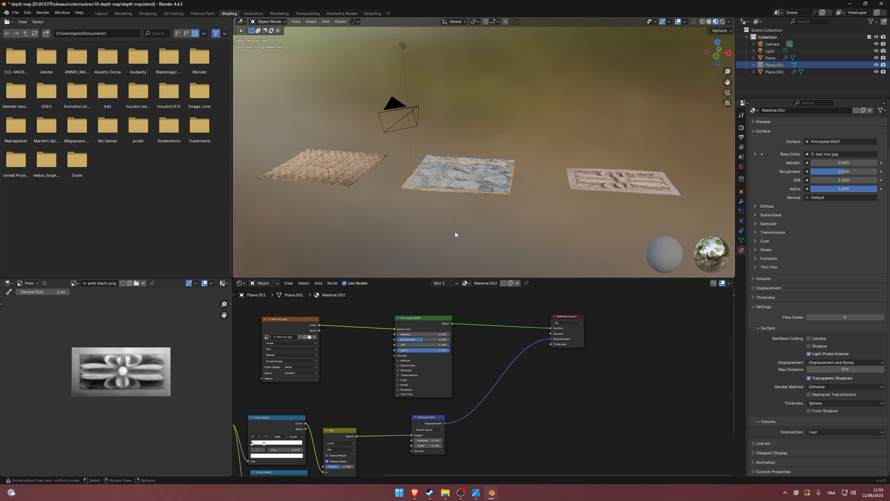
mouse_move(479, 496)
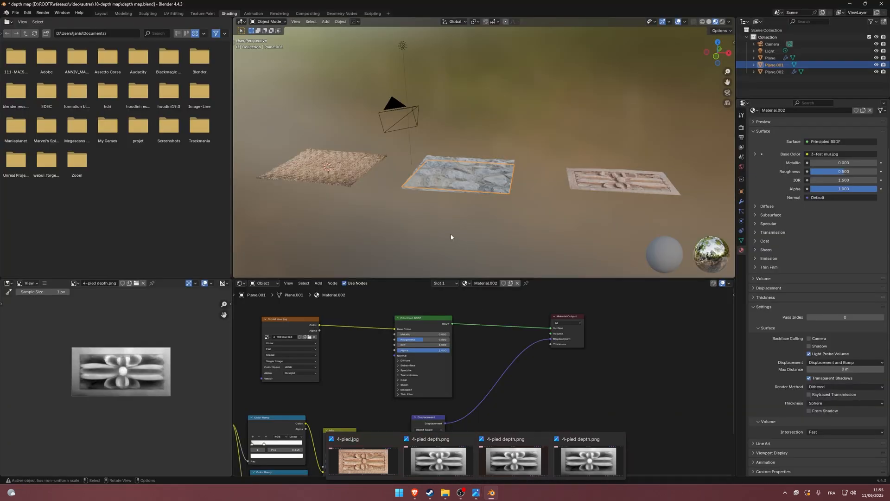
middle_drag(453, 238, 332, 155)
scroll(394, 171, up, 8)
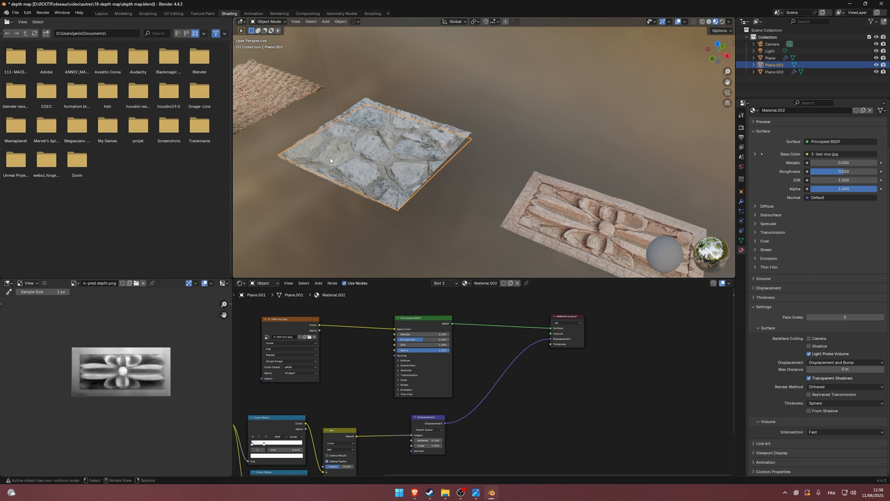
scroll(117, 386, up, 4)
shift+middle_drag(116, 385, 97, 388)
scroll(92, 399, down, 1)
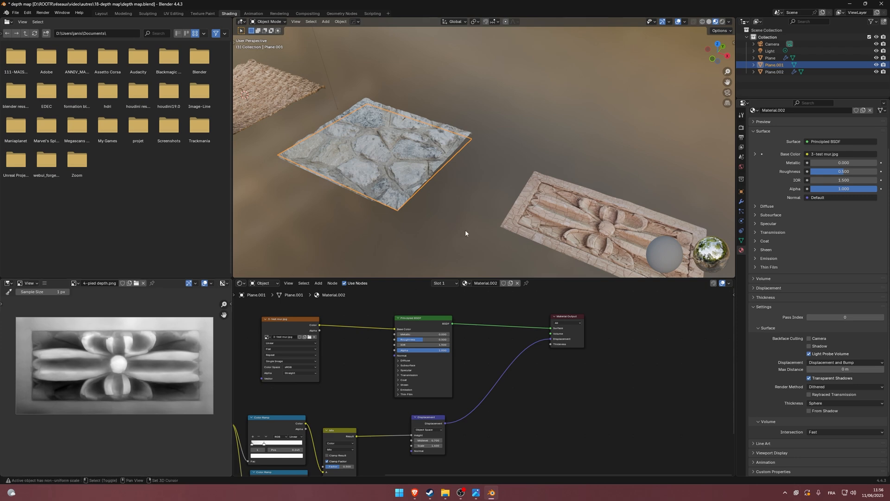
middle_drag(465, 230, 453, 204)
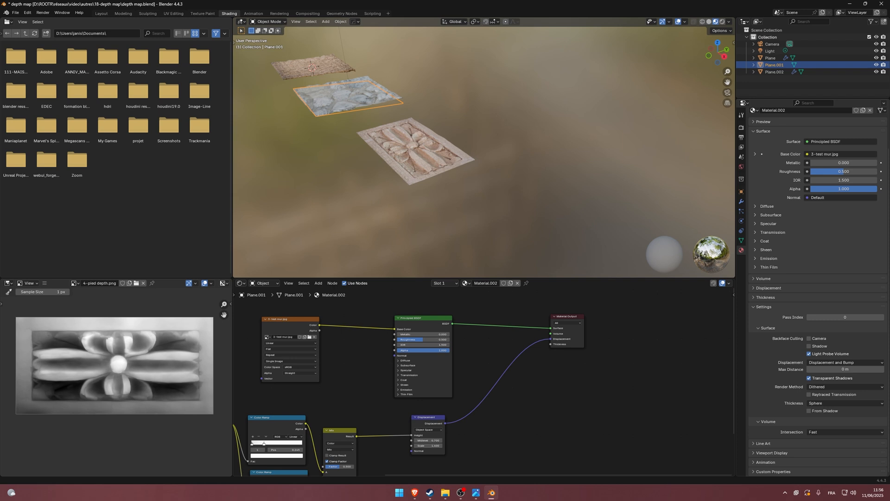